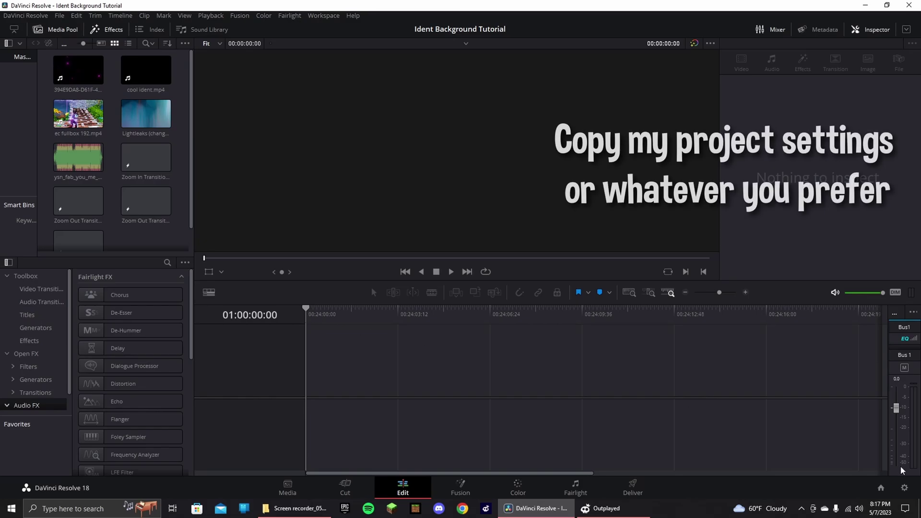
In Project Settings, set a custom 2560 x 1440 timeline resolution at 60 fps
click(905, 488)
click(454, 107)
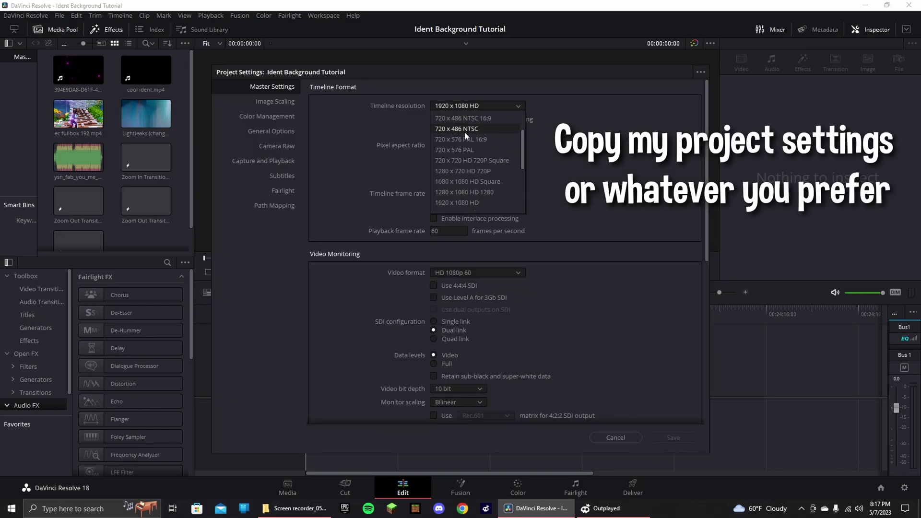
click(465, 122)
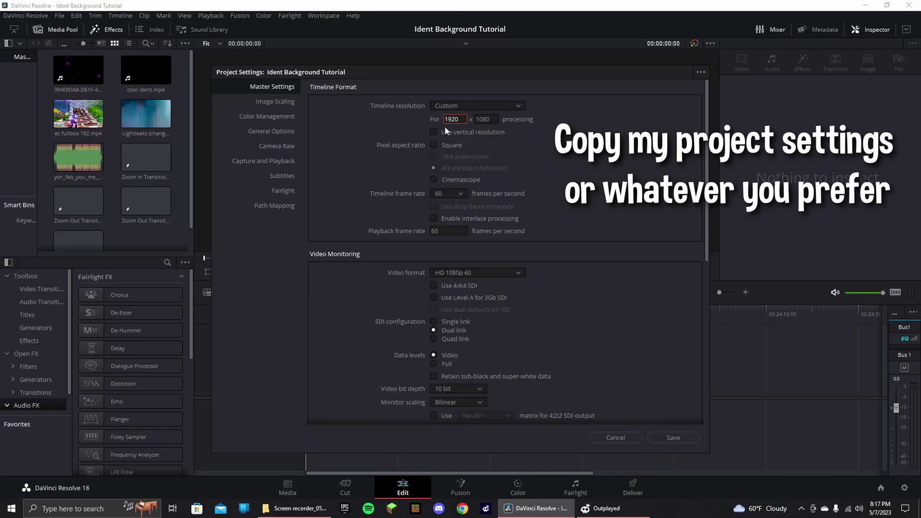
text(25)
text(60)
text(440)
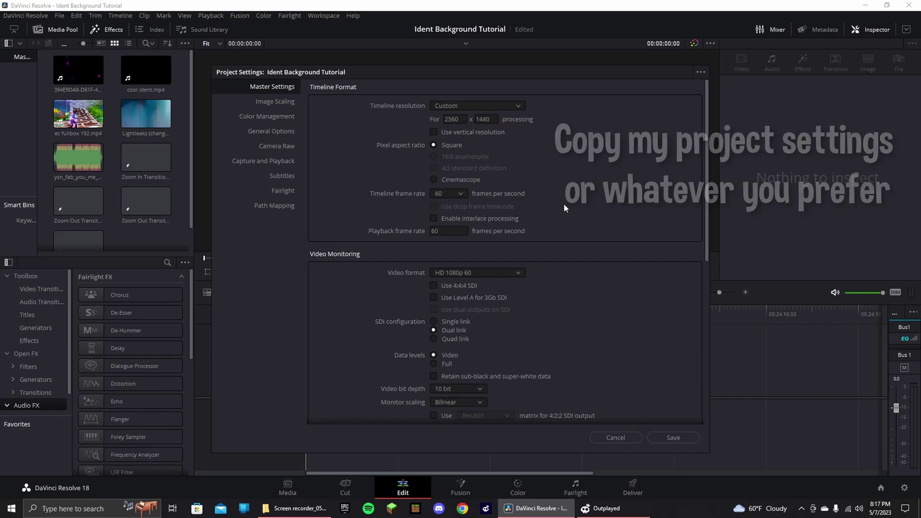
scroll(556, 218, down, 5)
scroll(549, 245, down, 3)
Put the song on a new timeline and add a marker on its first beat
click(684, 436)
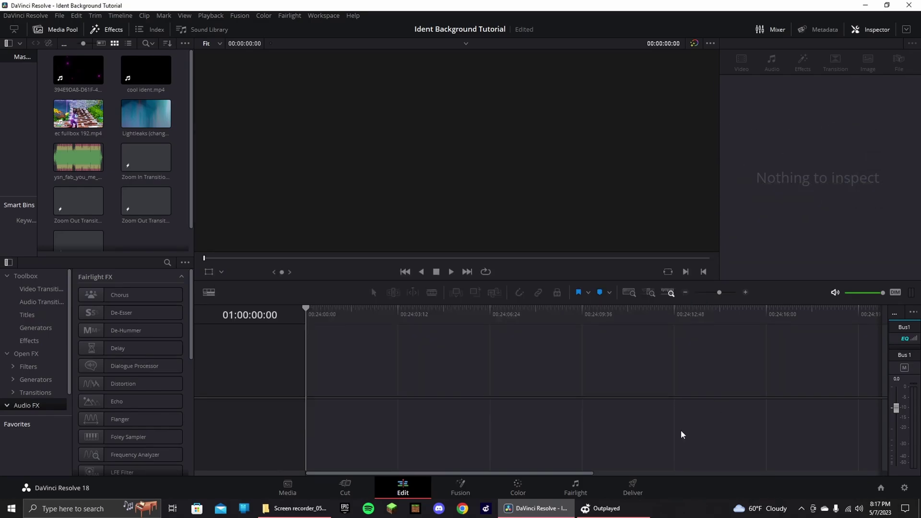
mouse_move(78, 157)
mouse_down()
mouse_move(360, 428)
mouse_move(312, 435)
mouse_up()
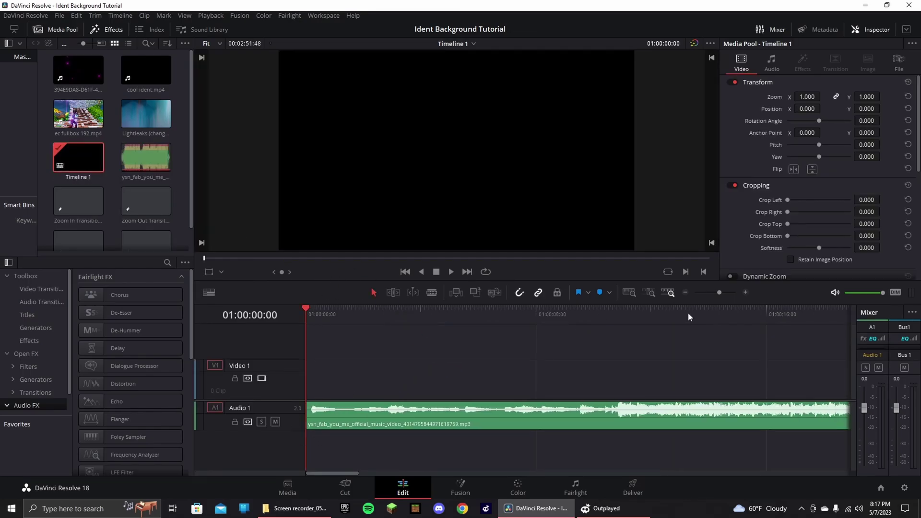
click(715, 292)
drag(336, 319, 463, 335)
click(717, 293)
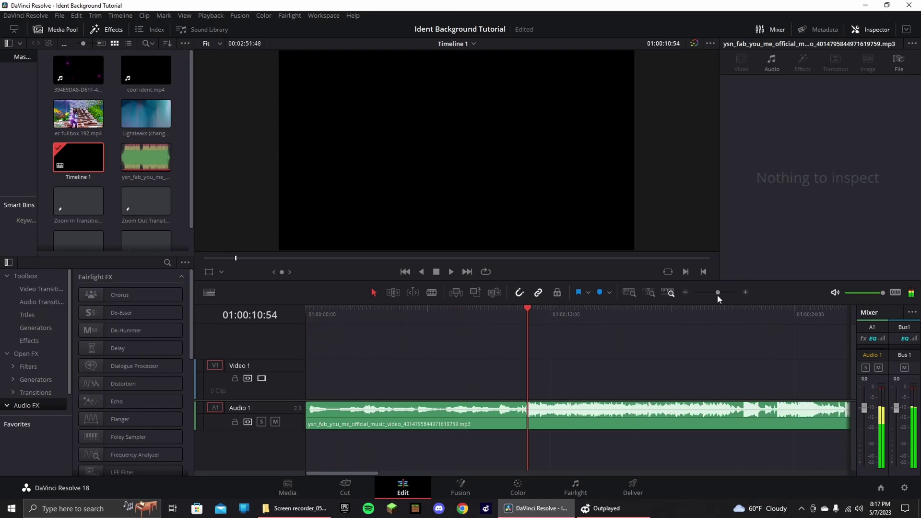
click(726, 295)
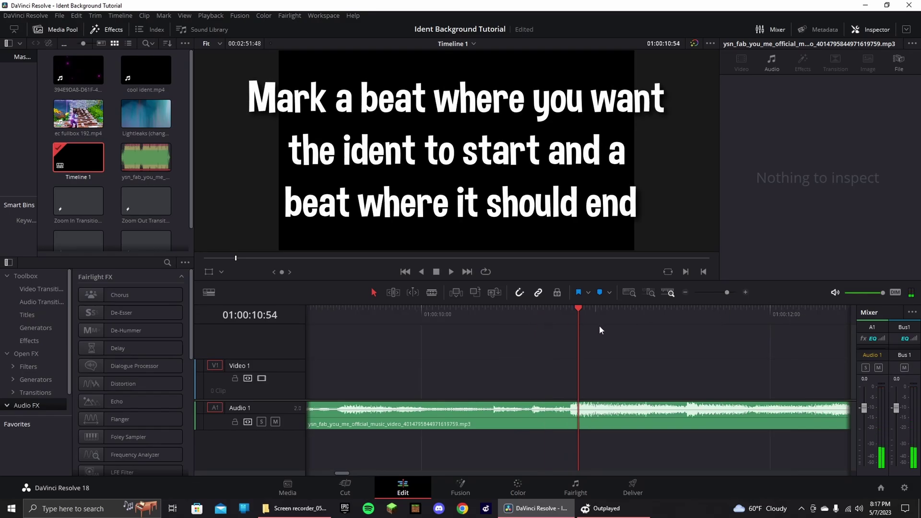
drag(577, 313, 570, 316)
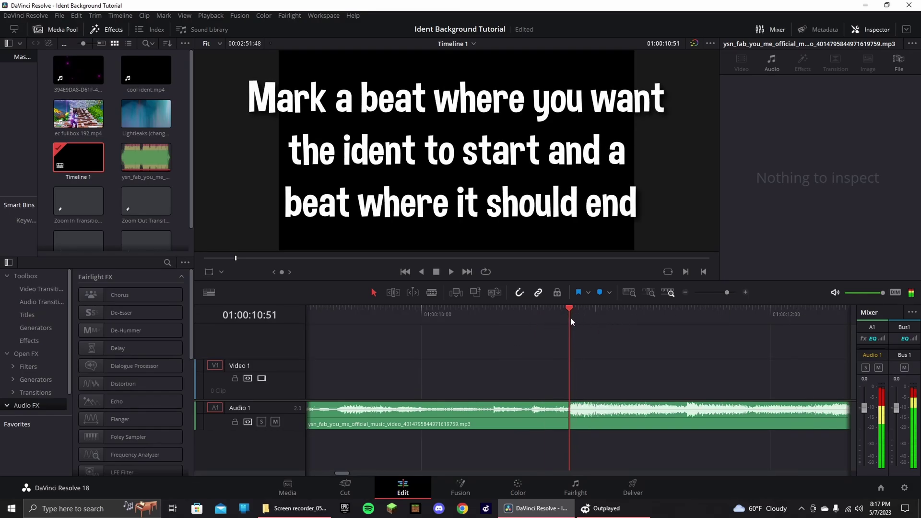
click(573, 416)
key(m)
Play the song from the start and add a second marker on the ending beat
click(717, 293)
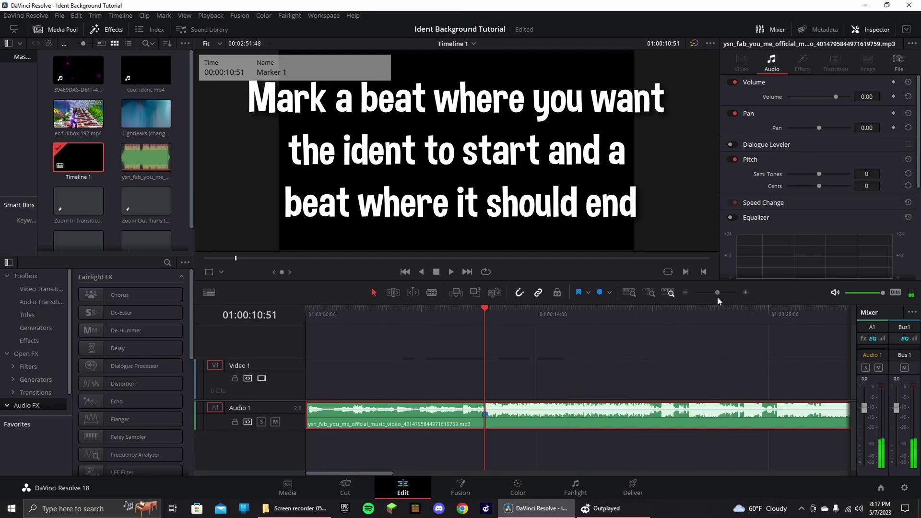
drag(305, 416, 334, 437)
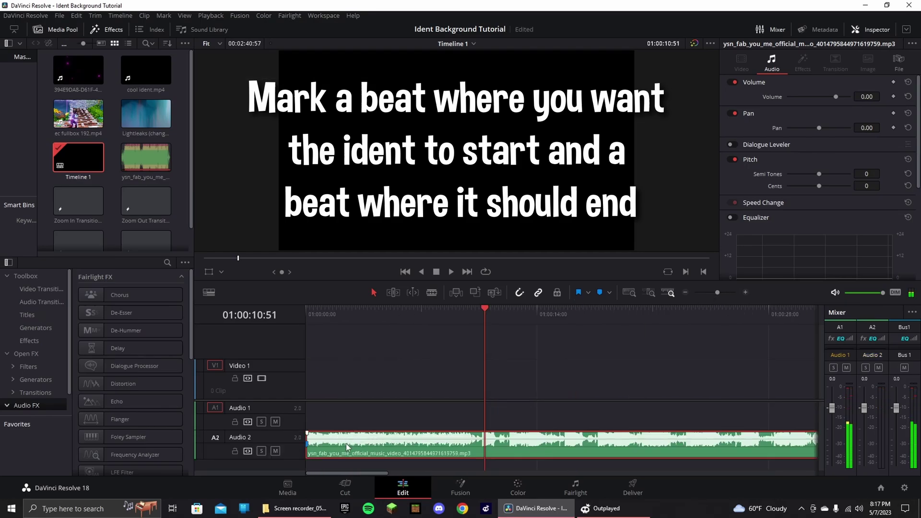
drag(335, 437, 353, 408)
key(Home)
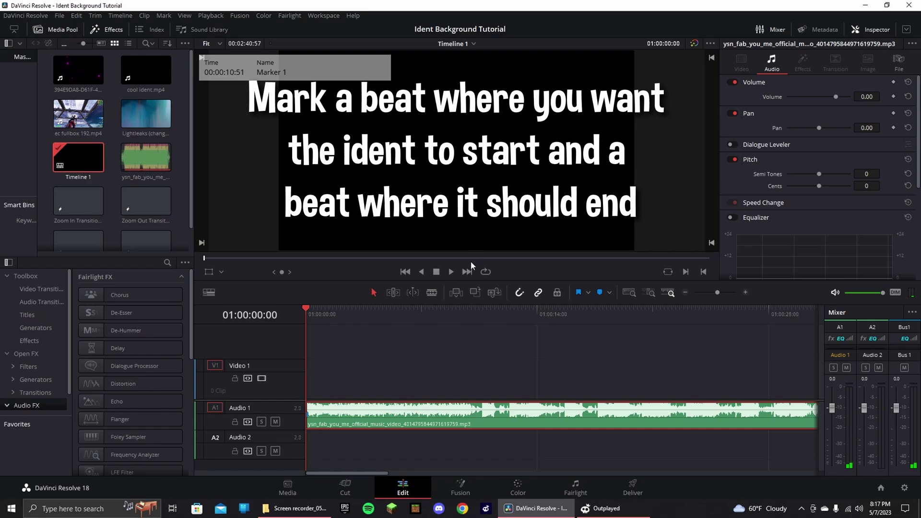
click(452, 272)
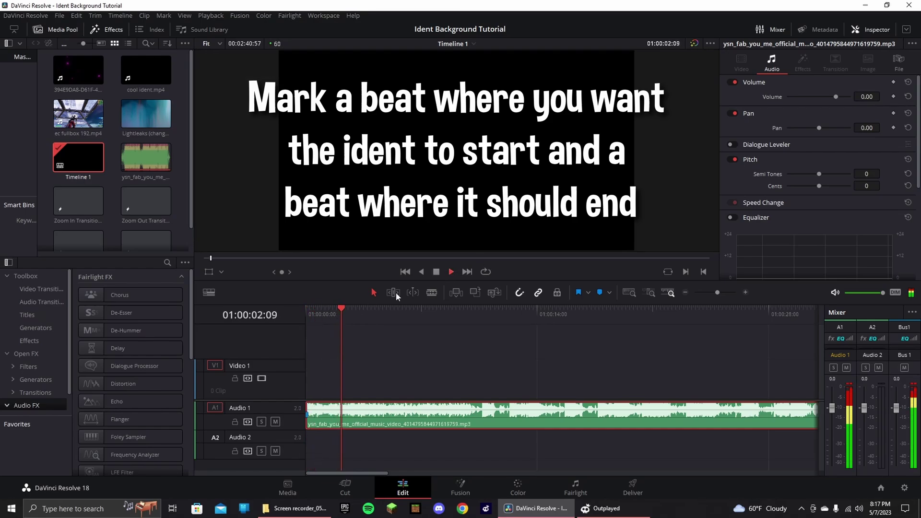
key(space)
drag(717, 292, 720, 295)
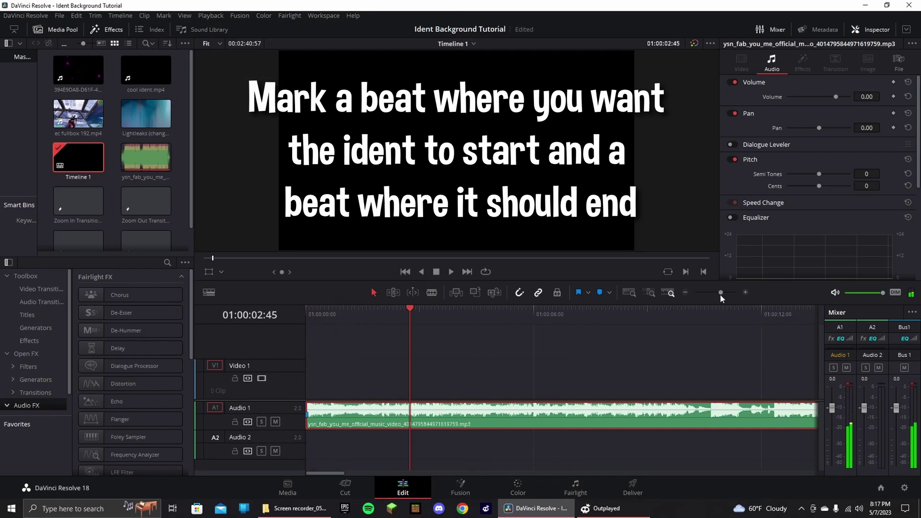
click(727, 292)
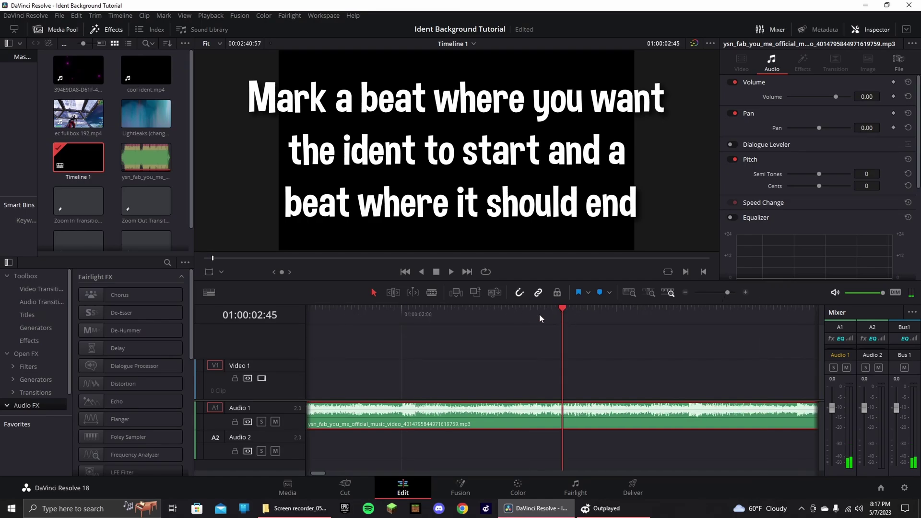
drag(539, 319, 449, 319)
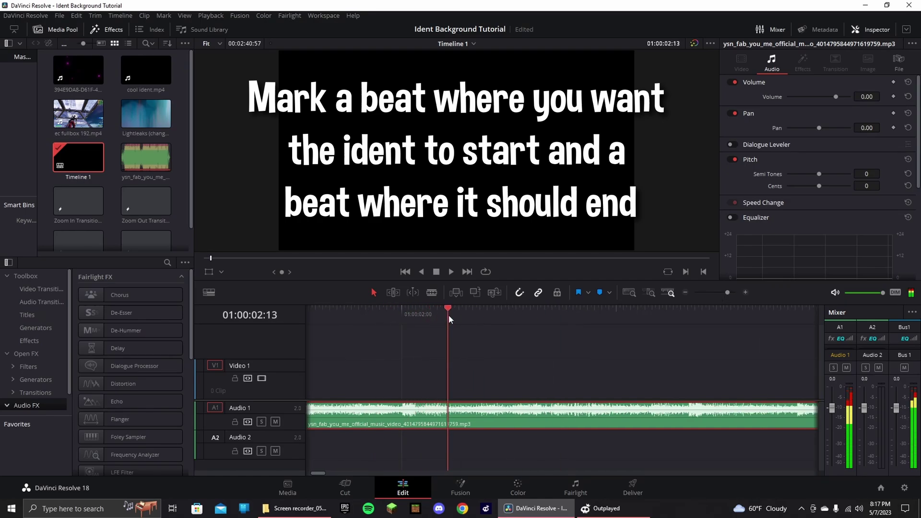
click(600, 292)
Split the song clip at the second marker and return to the start
drag(727, 292, 721, 293)
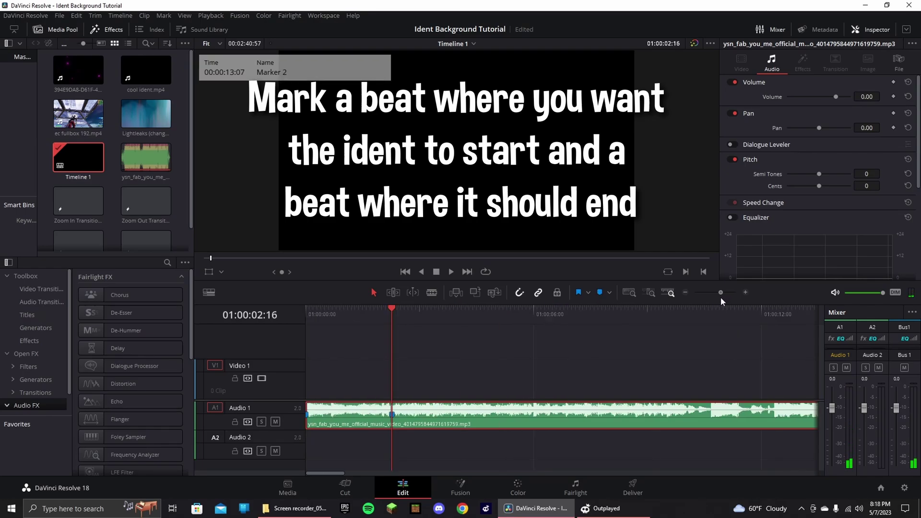
key(ctrl+b)
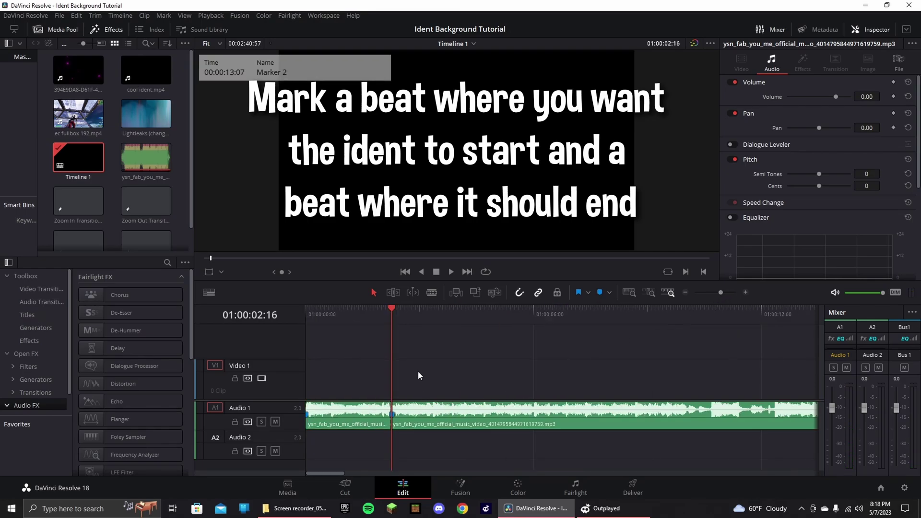
key(j)
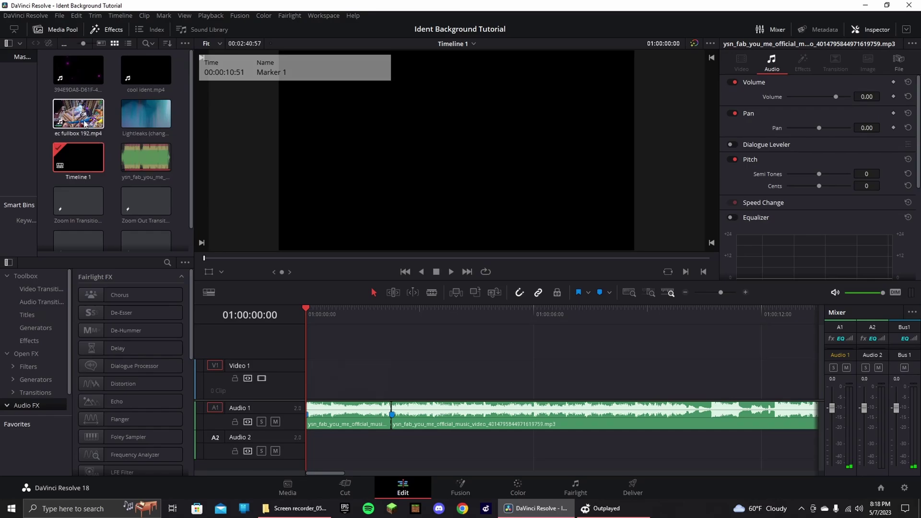
Place ec fullbox 192.mp4 on Video 1 at the timeline start
drag(78, 115, 348, 376)
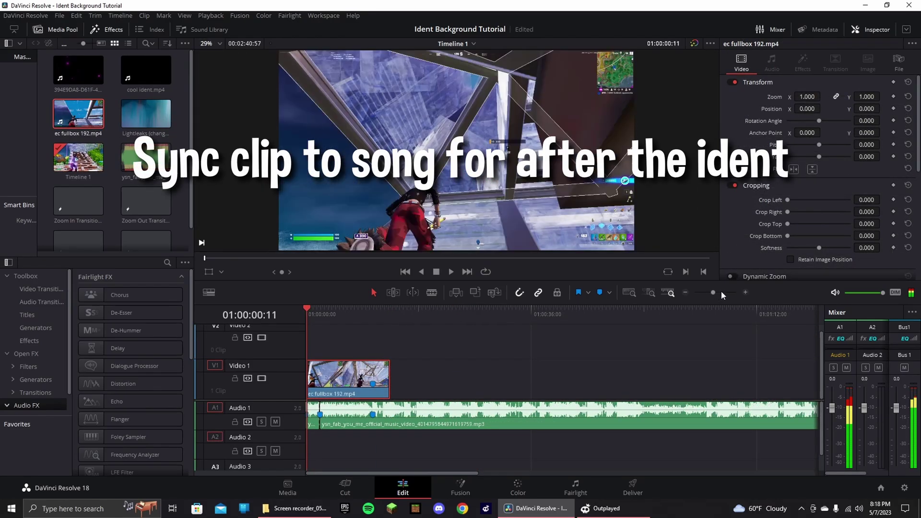
click(722, 293)
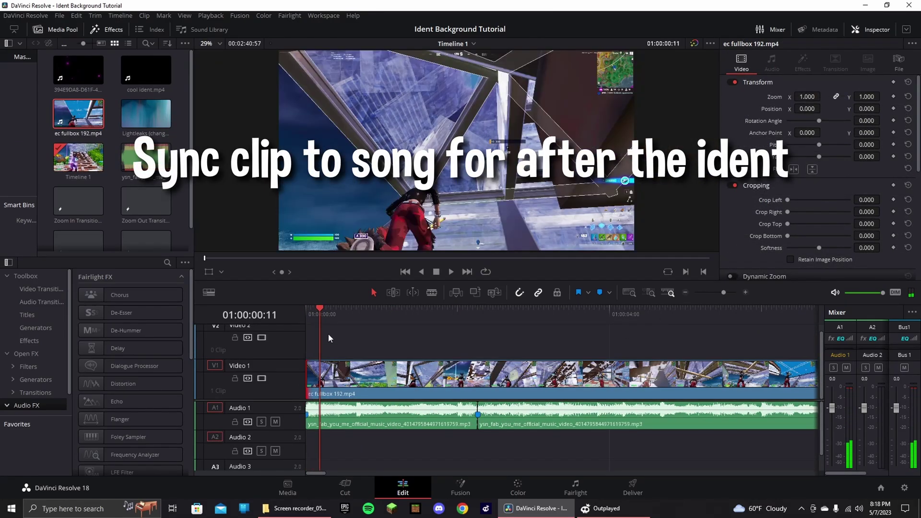
key(Home)
click(717, 293)
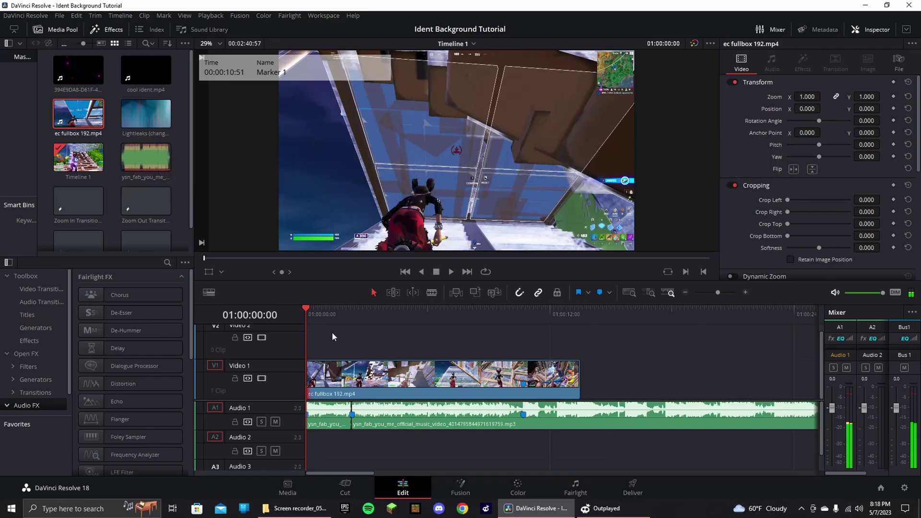
Cut the gameplay at the second marker, then drag cool ident.mp4 into the timeline
click(351, 307)
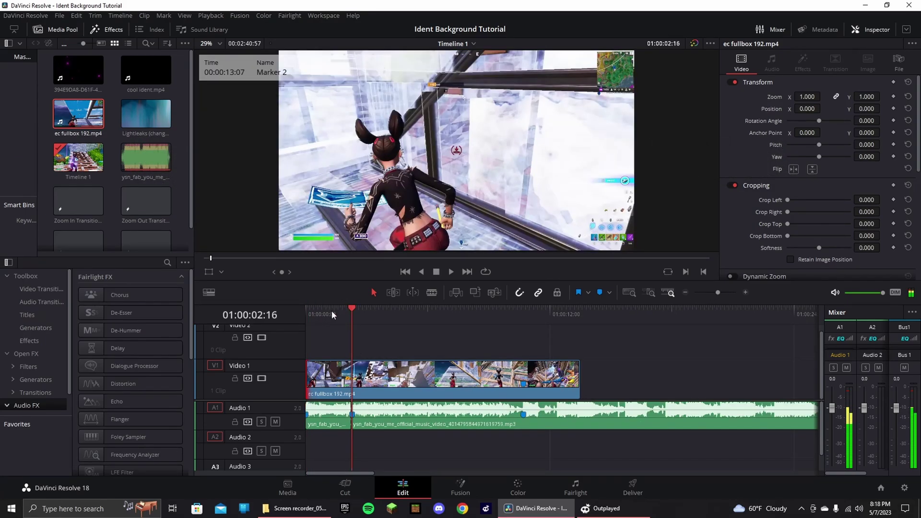
key(ctrl+b)
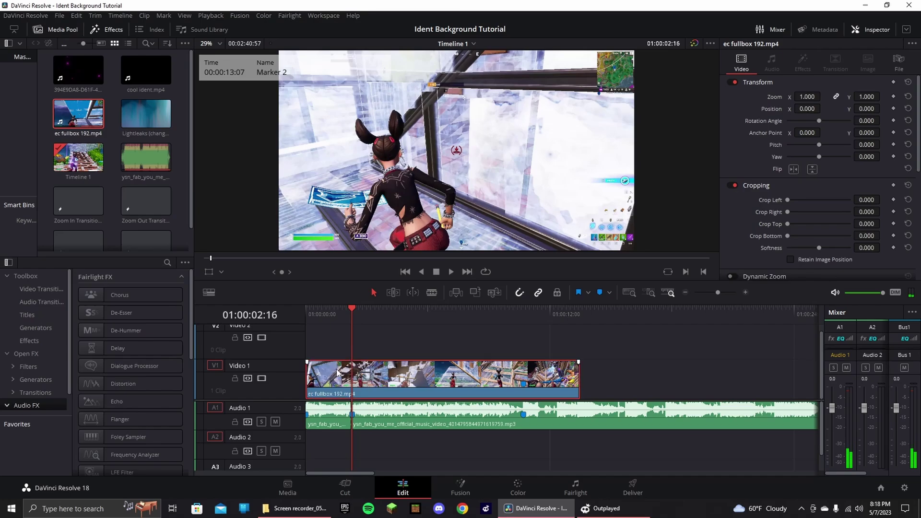
click(341, 393)
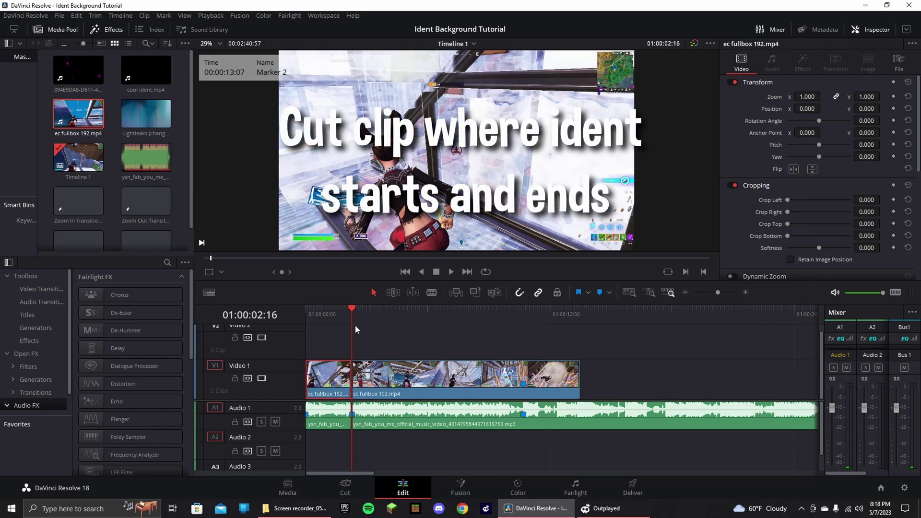
drag(345, 311, 278, 319)
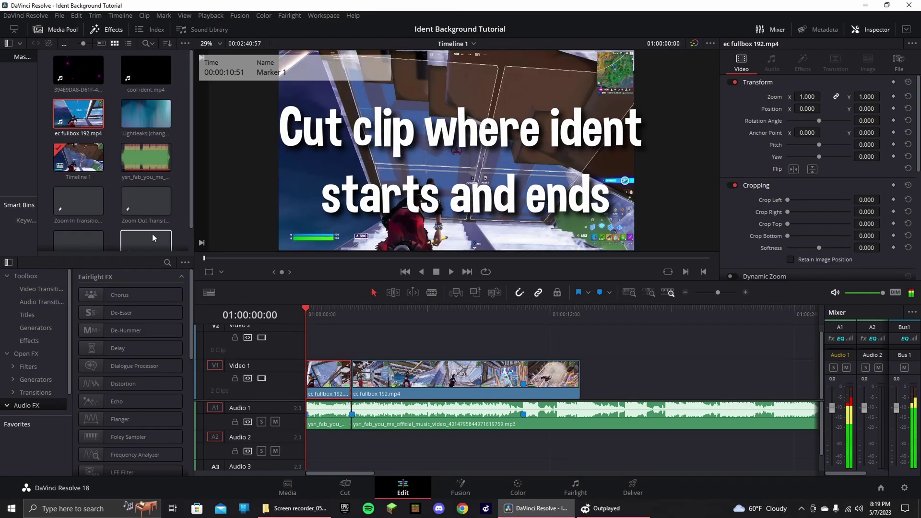
mouse_move(144, 77)
mouse_down()
mouse_move(452, 335)
mouse_move(598, 335)
mouse_up()
Move cool ident.mp4 to the start of Video 2, directly above the gameplay clip
scroll(546, 385, down, 1)
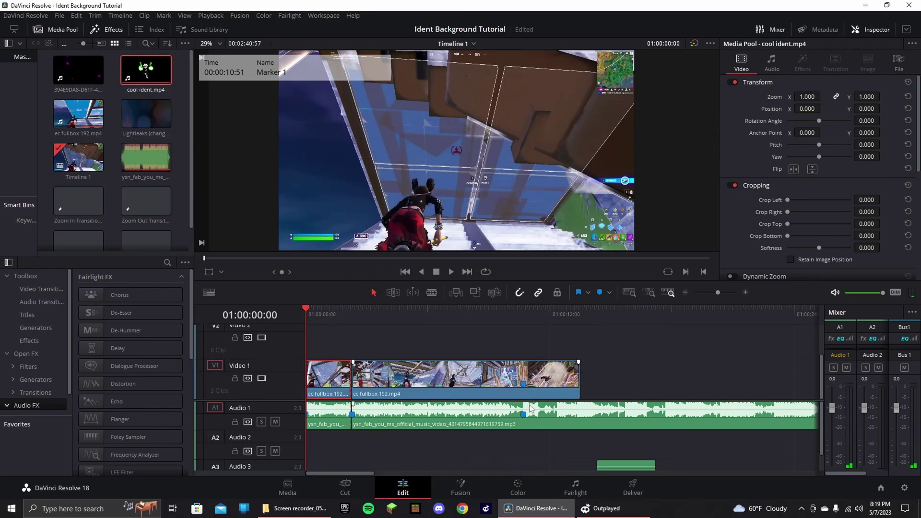
scroll(530, 408, down, 1)
right_click(623, 454)
key(Escape)
click(604, 451)
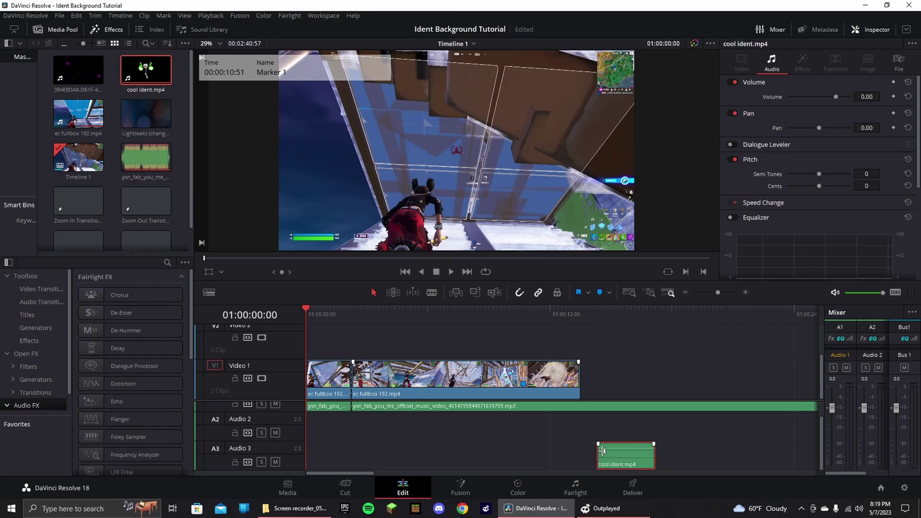
drag(604, 451, 330, 337)
scroll(340, 364, down, 1)
scroll(336, 368, down, 1)
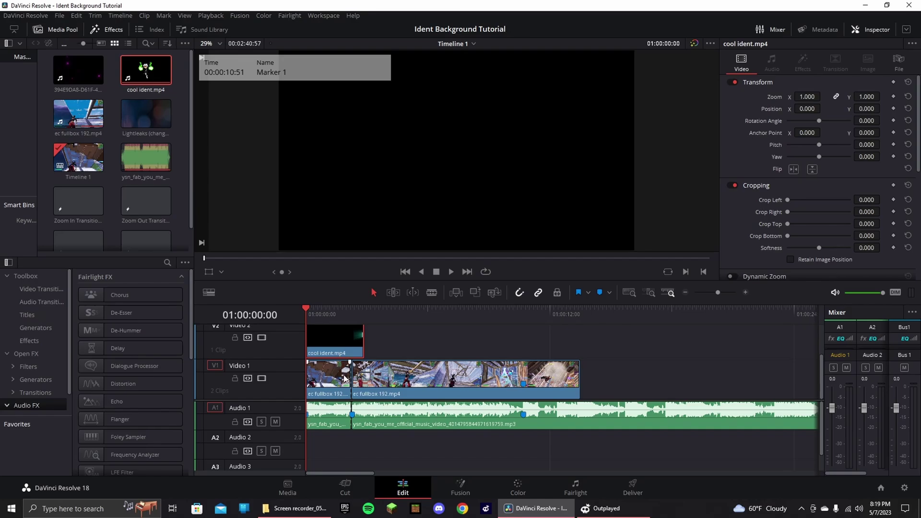
scroll(346, 351, up, 1)
drag(726, 292, 725, 293)
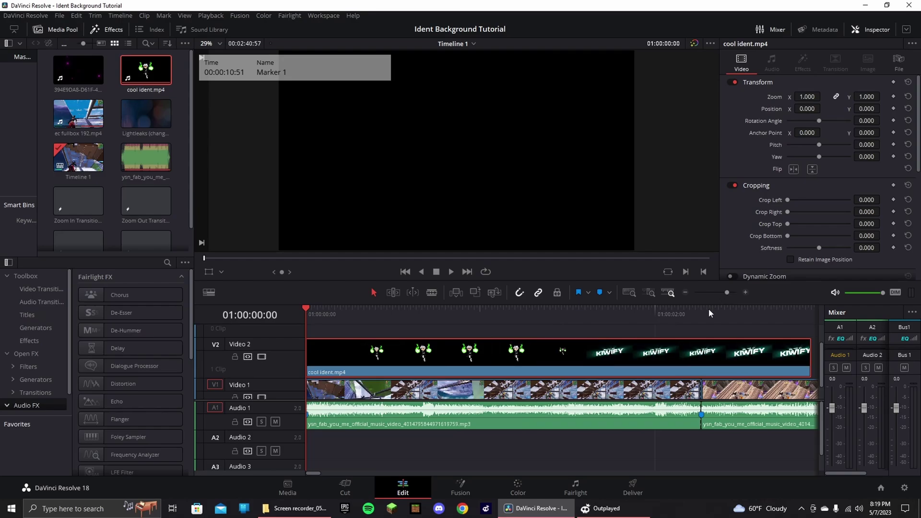
Raise the ident's retime speed to about 128% so it ends at the song cut
right_click(422, 357)
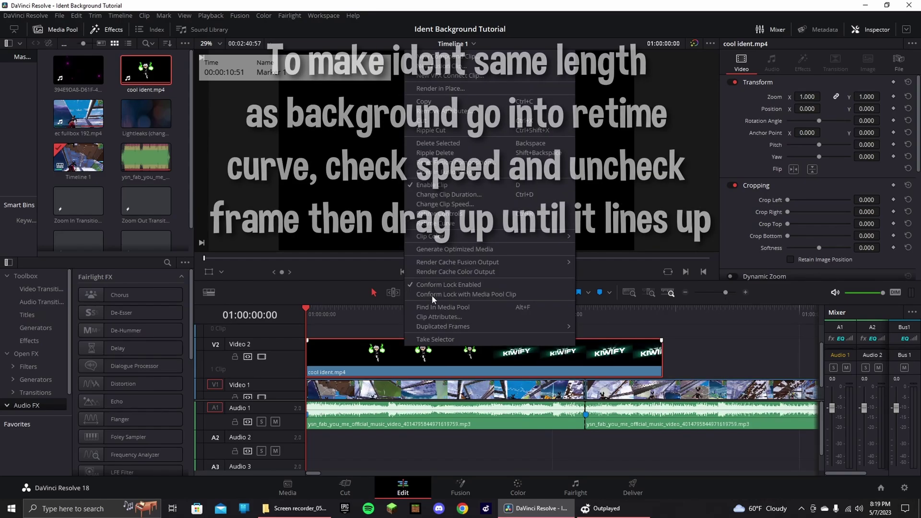
click(461, 338)
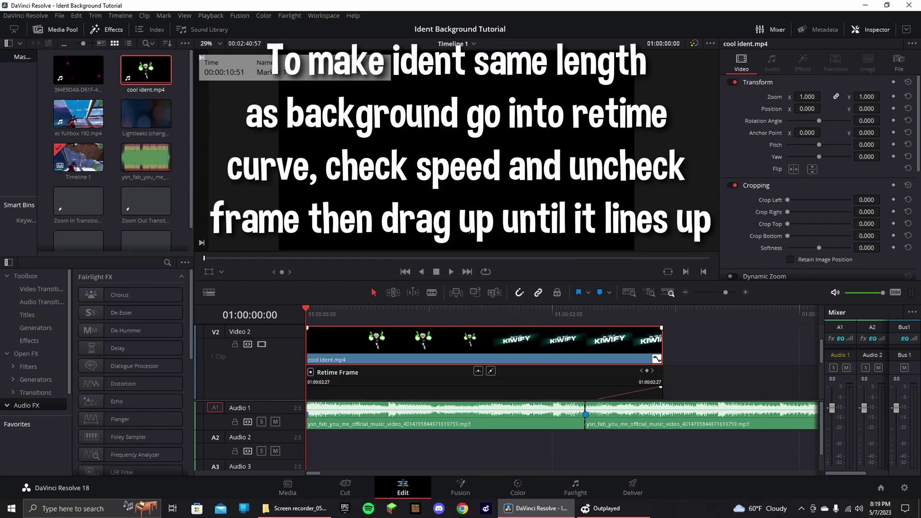
click(311, 372)
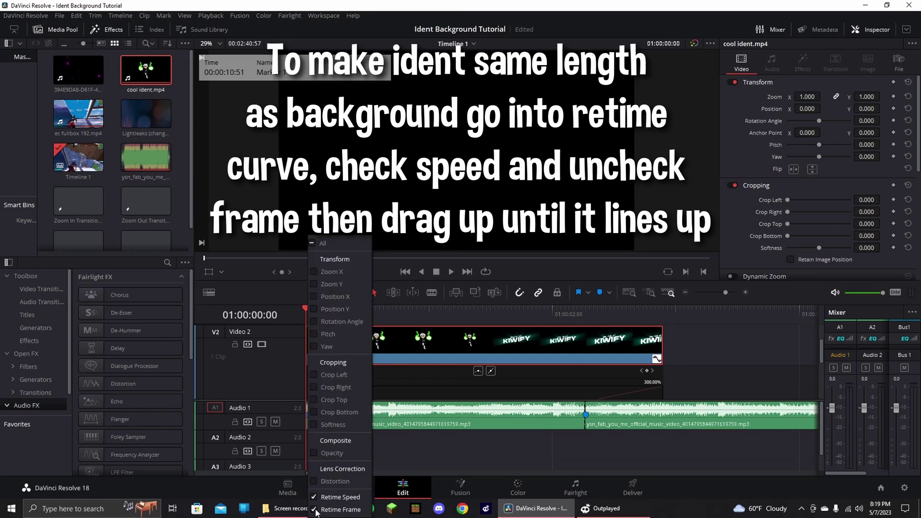
click(679, 378)
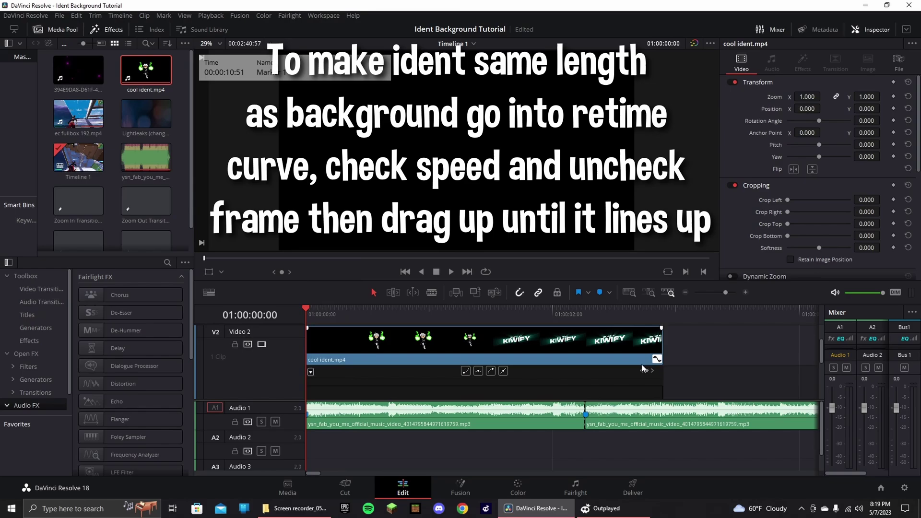
scroll(623, 367, down, 2)
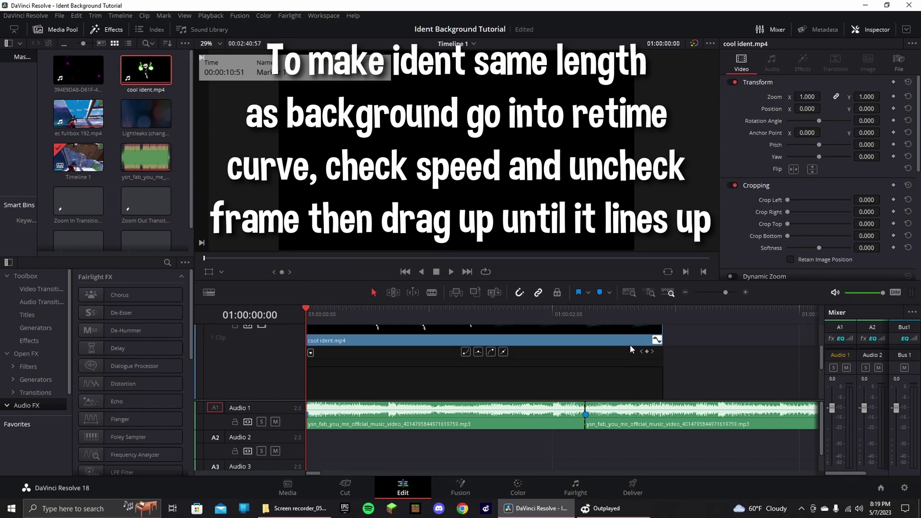
scroll(629, 344, down, 2)
mouse_move(617, 377)
mouse_down()
mouse_move(615, 389)
mouse_move(620, 348)
mouse_up()
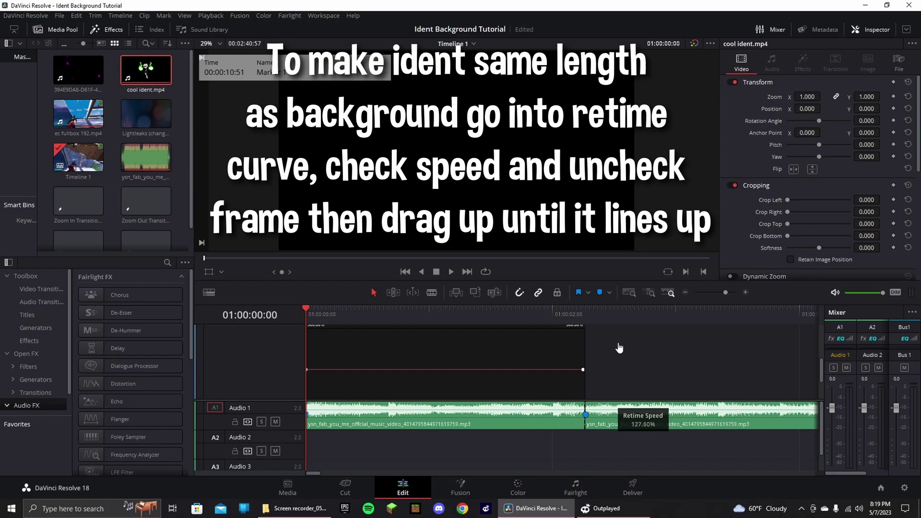
scroll(389, 338, up, 2)
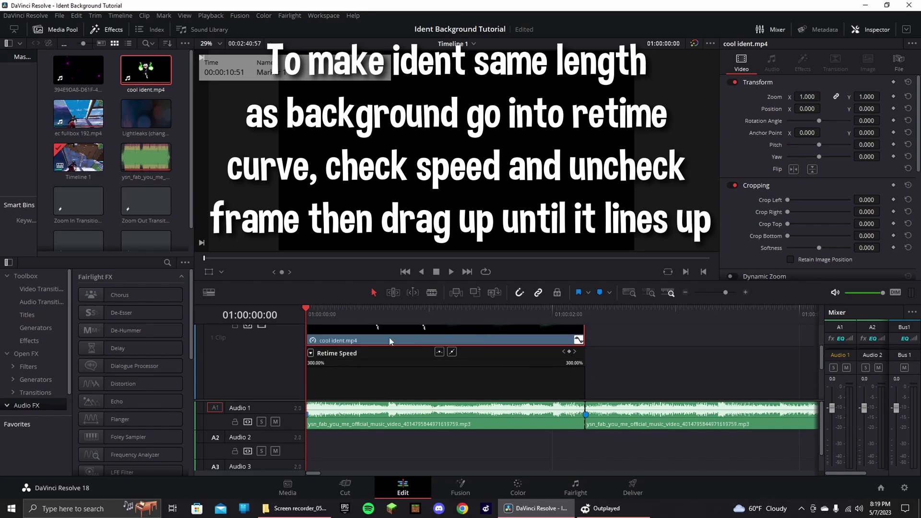
Hide the ident's retime curve and park the playhead at 01:00:02:16
right_click(341, 356)
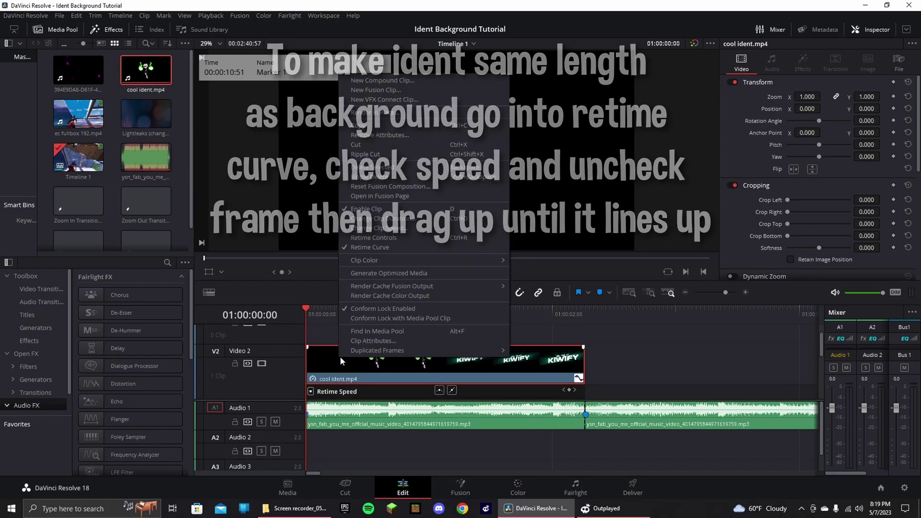
click(394, 250)
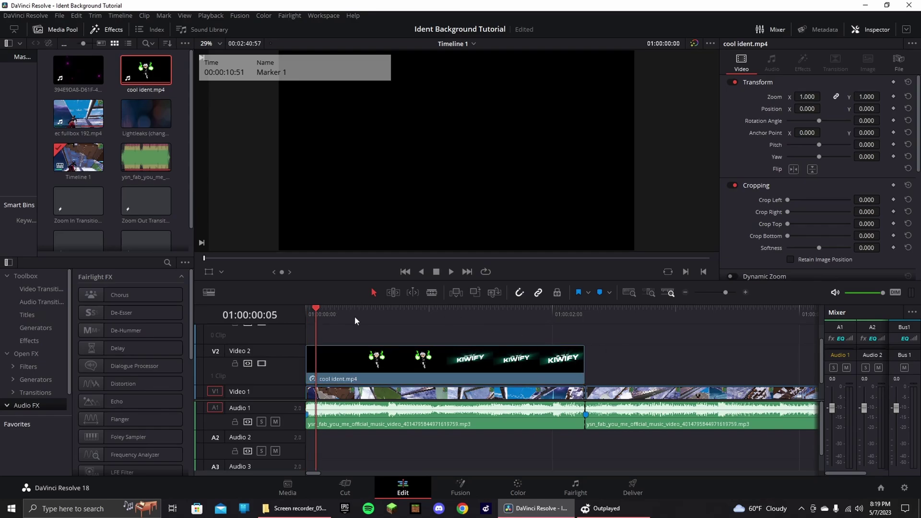
drag(355, 316, 582, 334)
Play through the KIWIFY ident and park the playhead at 01:00:01:07
key(ctrl+equal)
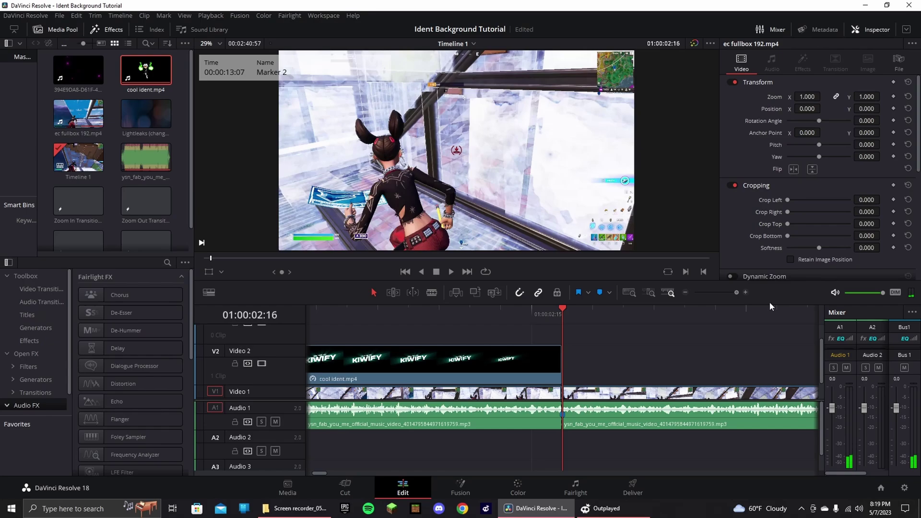
drag(736, 292, 721, 300)
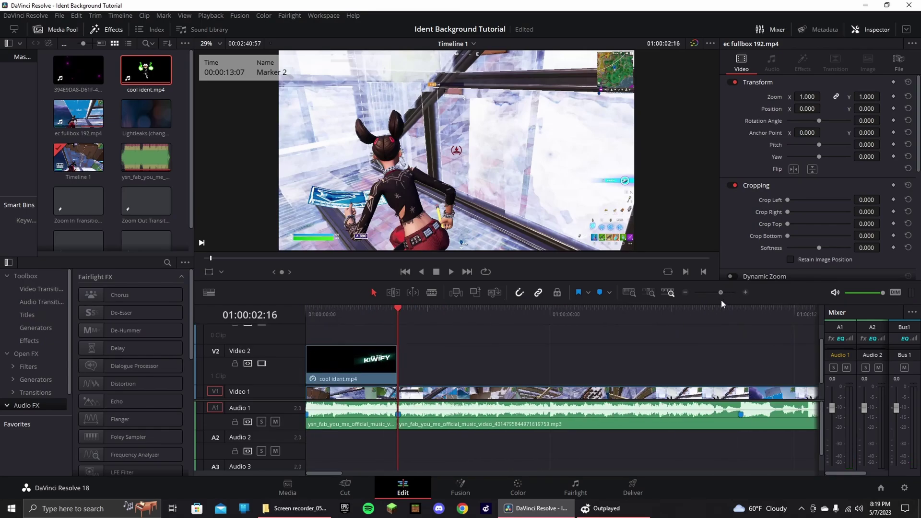
scroll(364, 401, down, 1)
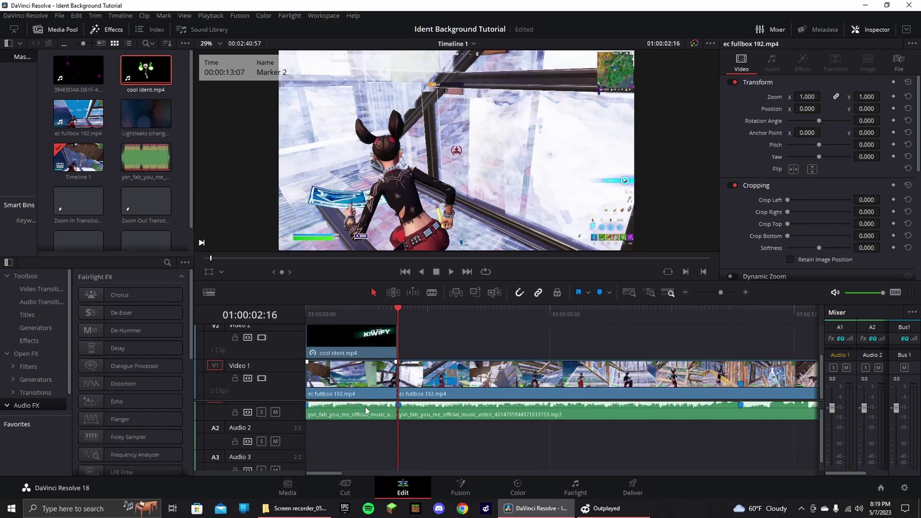
scroll(366, 411, up, 1)
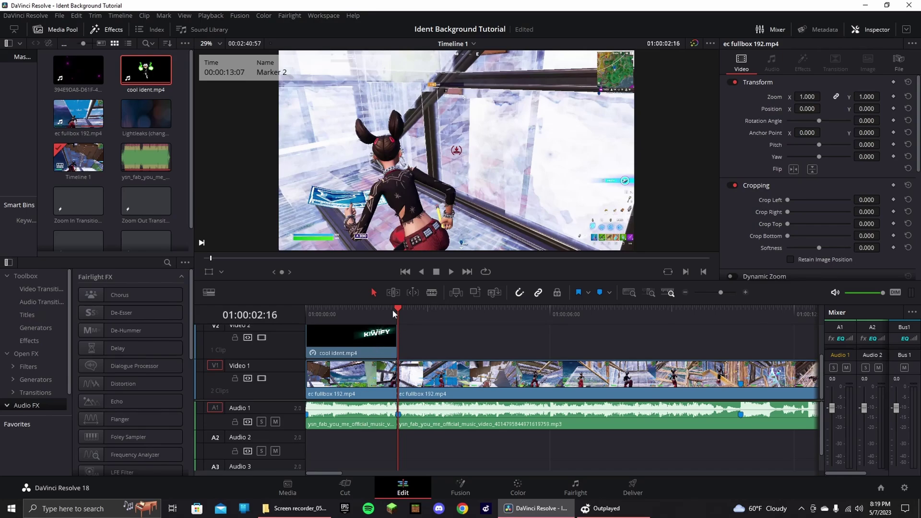
drag(392, 309, 395, 327)
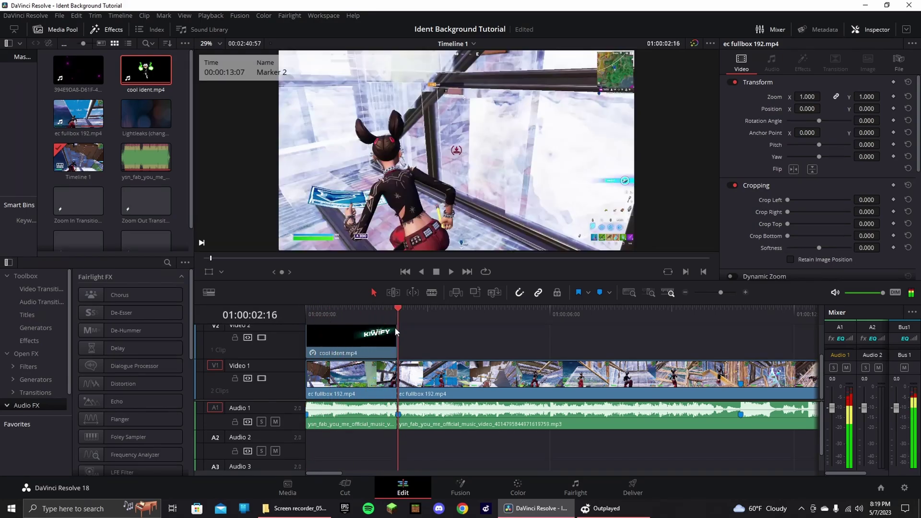
drag(395, 327, 316, 345)
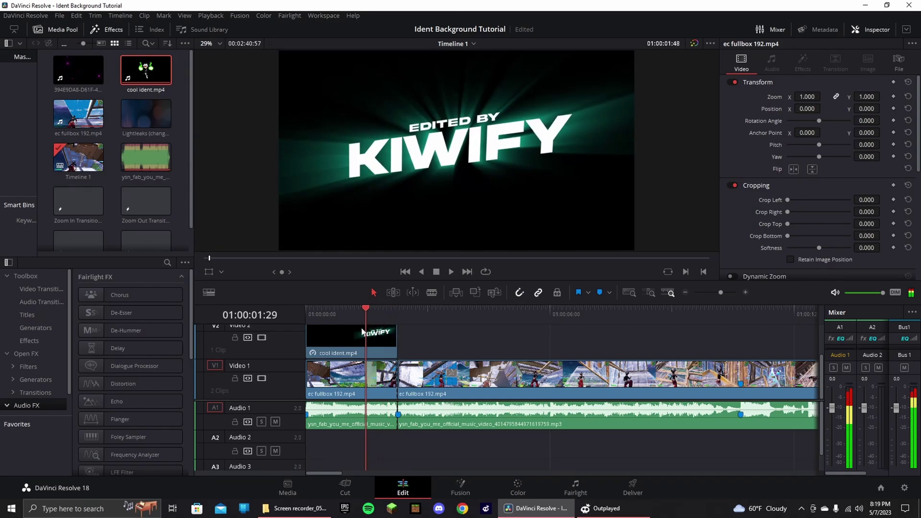
key(space)
key(Home)
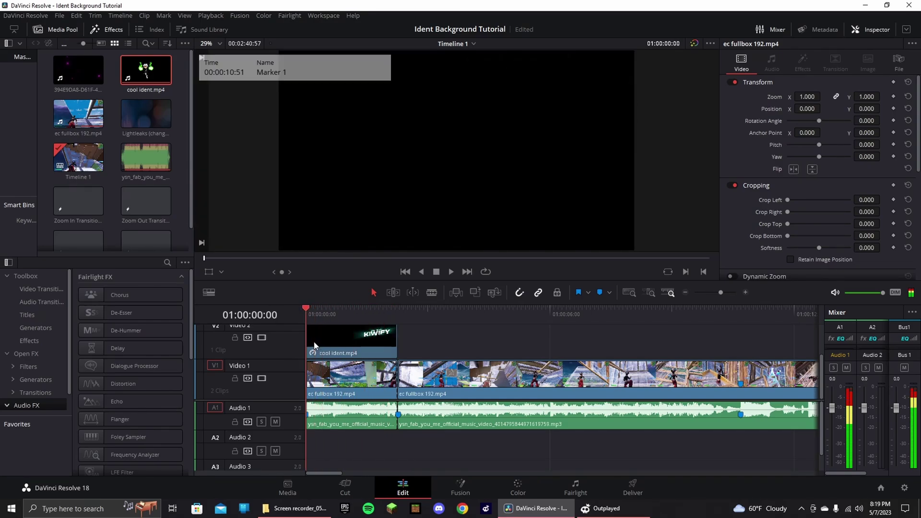
drag(311, 347, 352, 346)
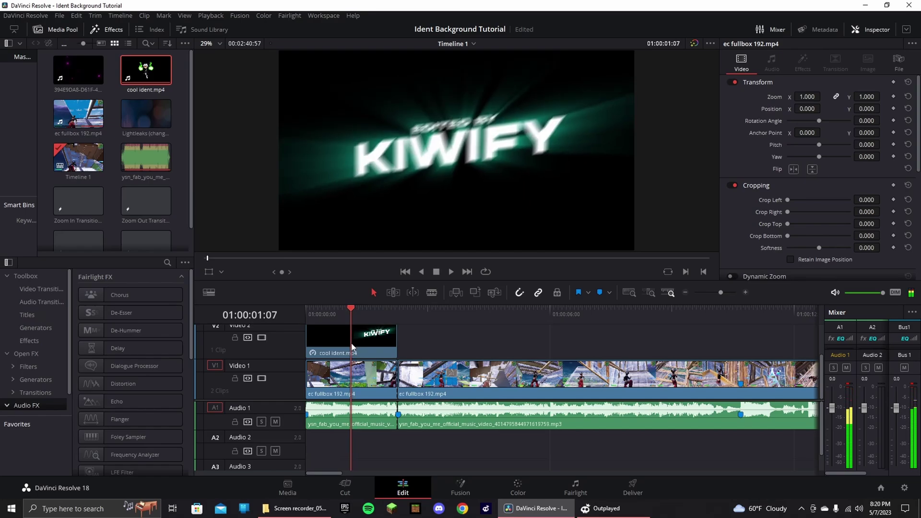
Step the playhead frame by frame to the ident's midpoint, 01:00:01:08
key(Right)
key(Right)
key(Left)
key(Right)
key(Right)
click(375, 333)
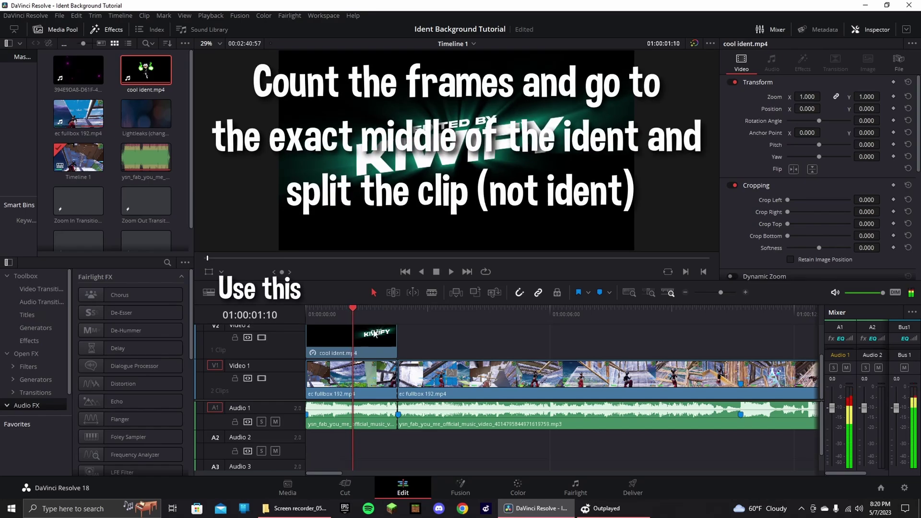
drag(721, 292, 724, 292)
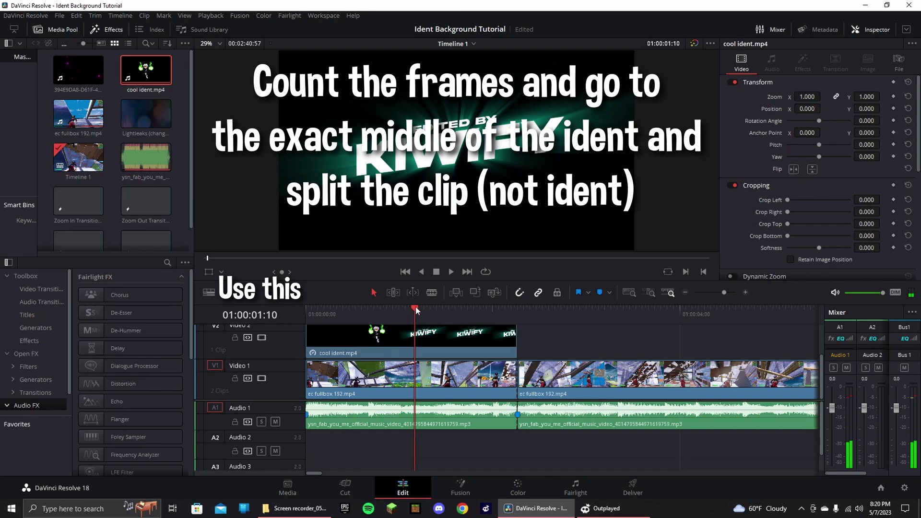
drag(416, 311, 411, 311)
Split the Video 1 gameplay there and delete the piece before it
click(392, 383)
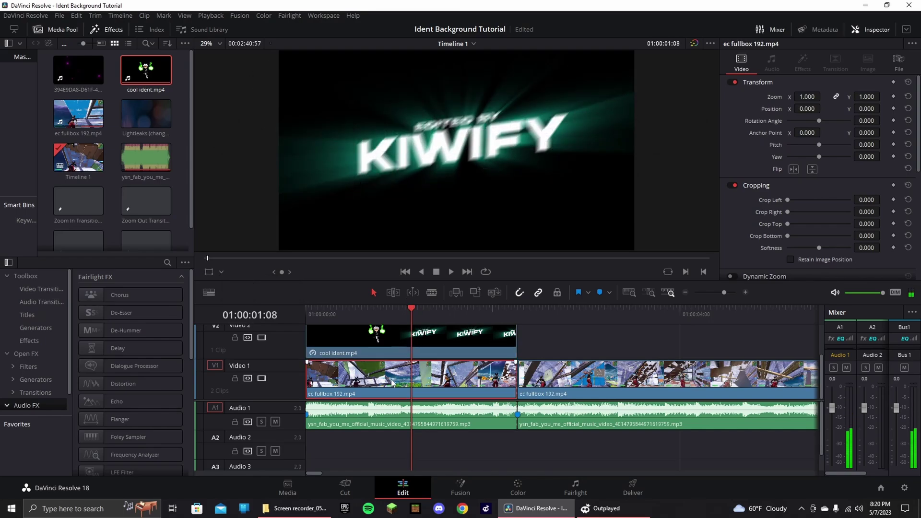
key(ctrl+b)
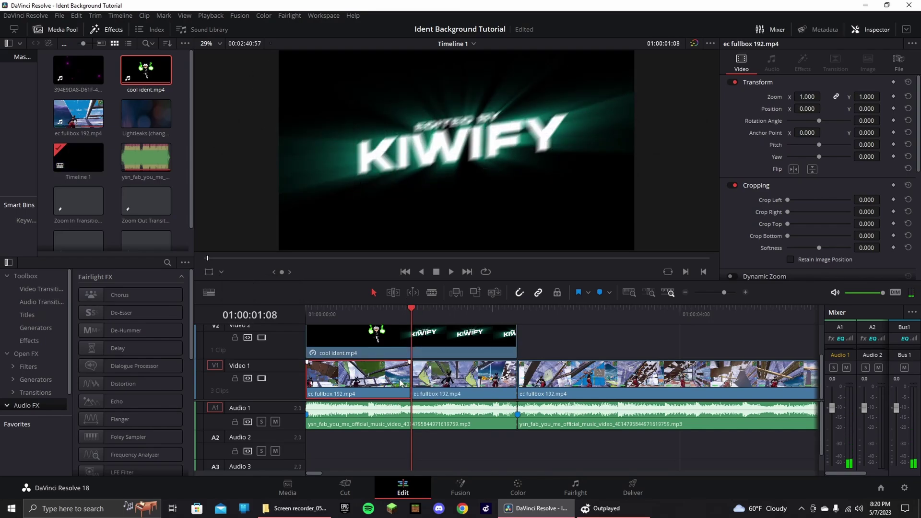
key(Delete)
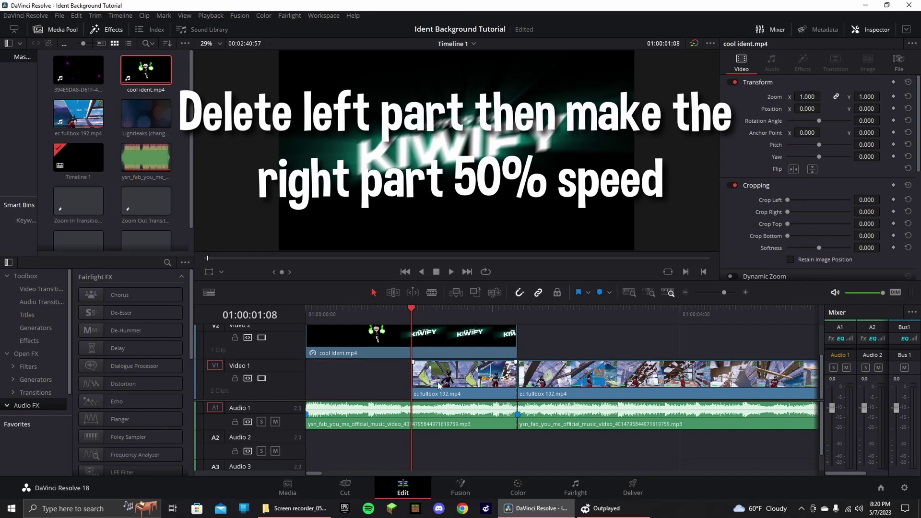
Set the remaining gameplay clip's speed to 50%
right_click(426, 390)
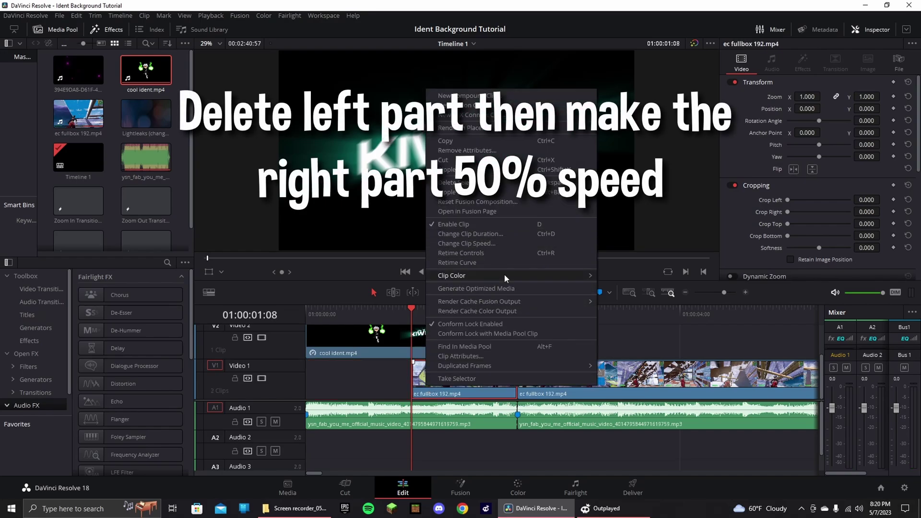
click(495, 255)
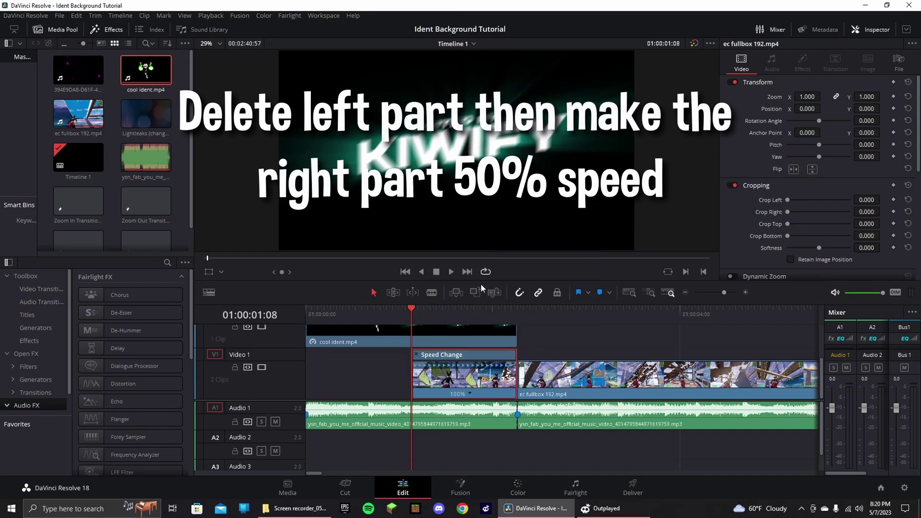
click(471, 393)
mouse_move(520, 430)
click(559, 434)
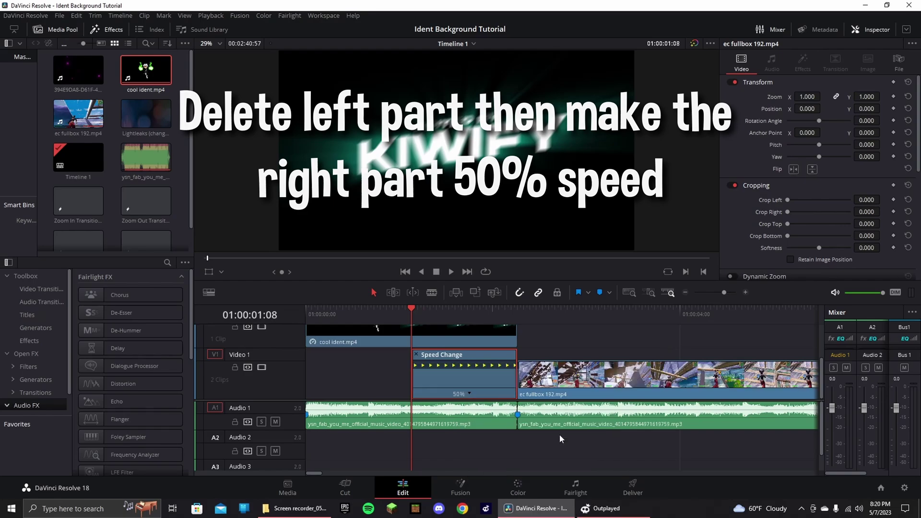
Move the slowed clip to the start, close the gap after it, and raise the ident a track
drag(499, 387, 393, 385)
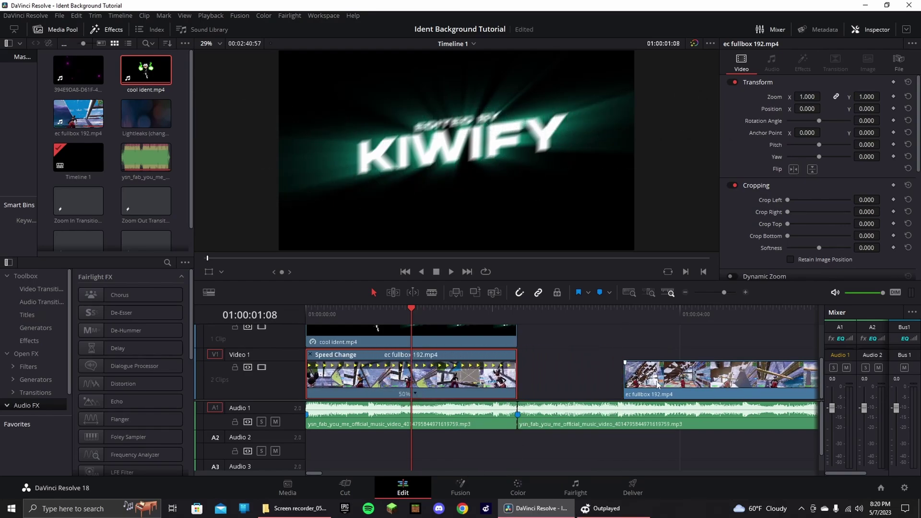
drag(657, 383, 551, 384)
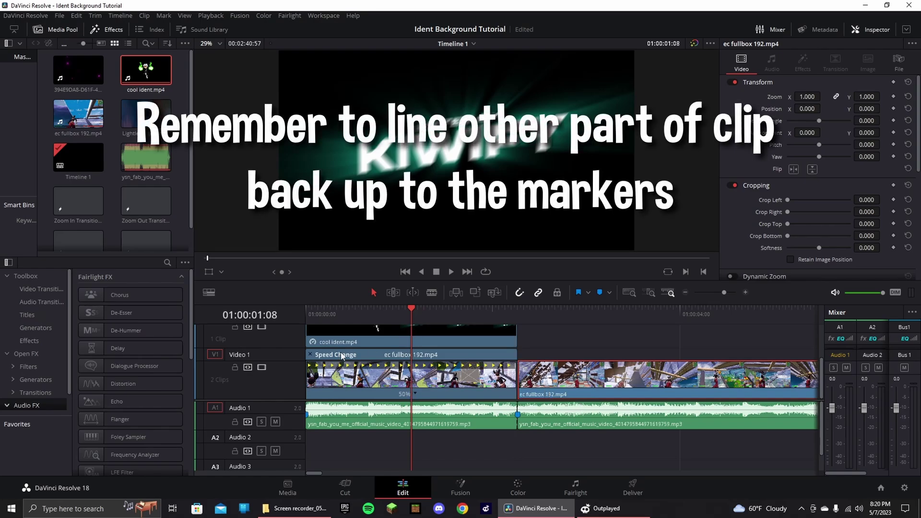
drag(413, 312, 313, 329)
mouse_move(375, 358)
mouse_down()
mouse_move(391, 349)
mouse_move(379, 335)
mouse_up()
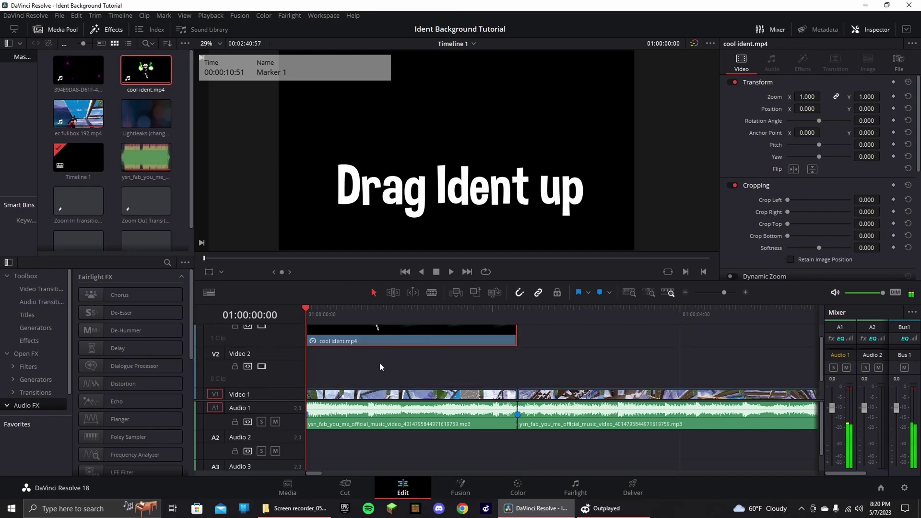
Add an Adjustment Clip on Video 2 trimmed to end with the slowed gameplay
click(721, 291)
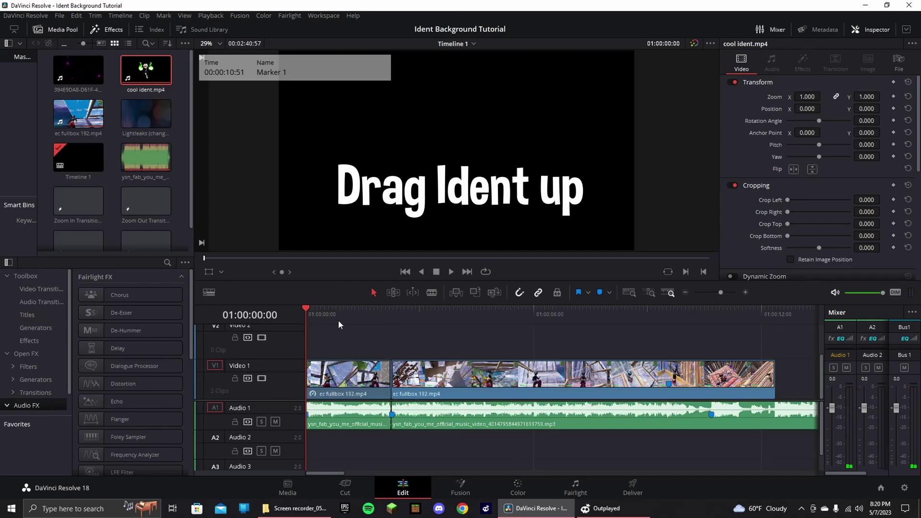
click(35, 340)
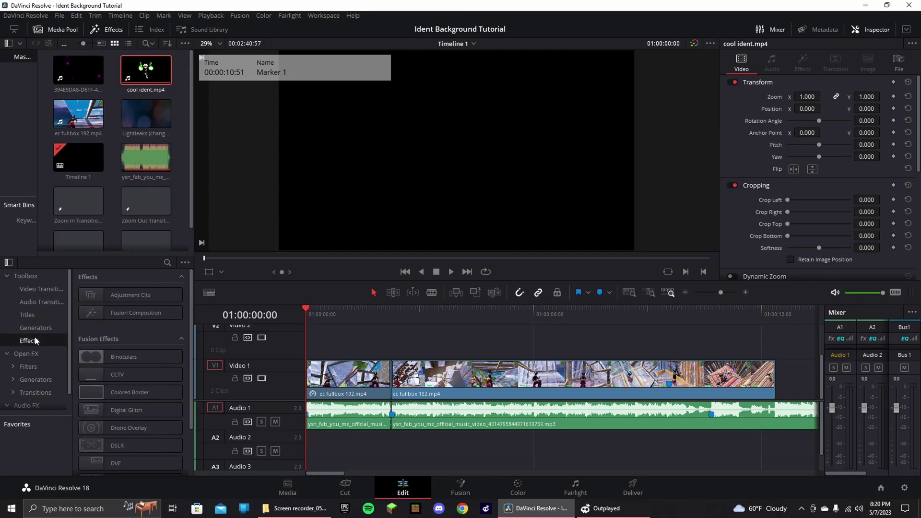
drag(129, 295, 308, 337)
click(392, 312)
click(383, 341)
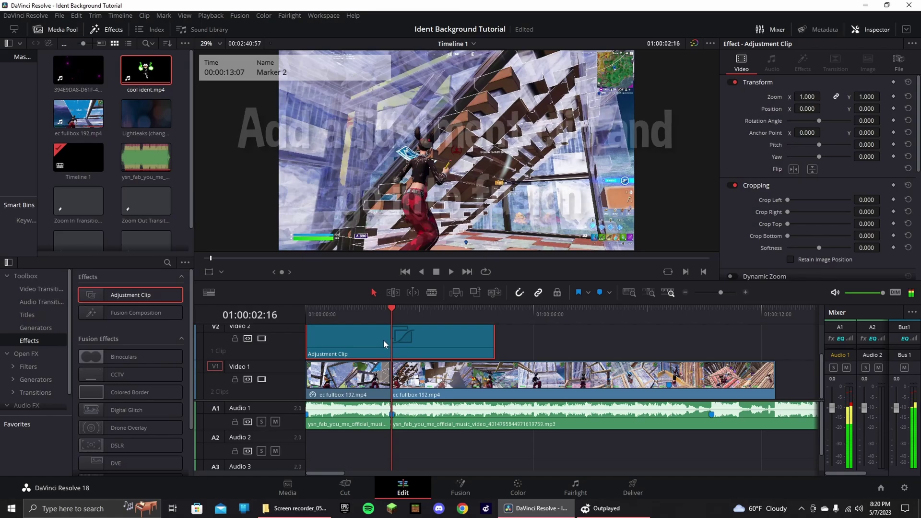
key(ctrl+b)
click(410, 330)
key(Delete)
key(Home)
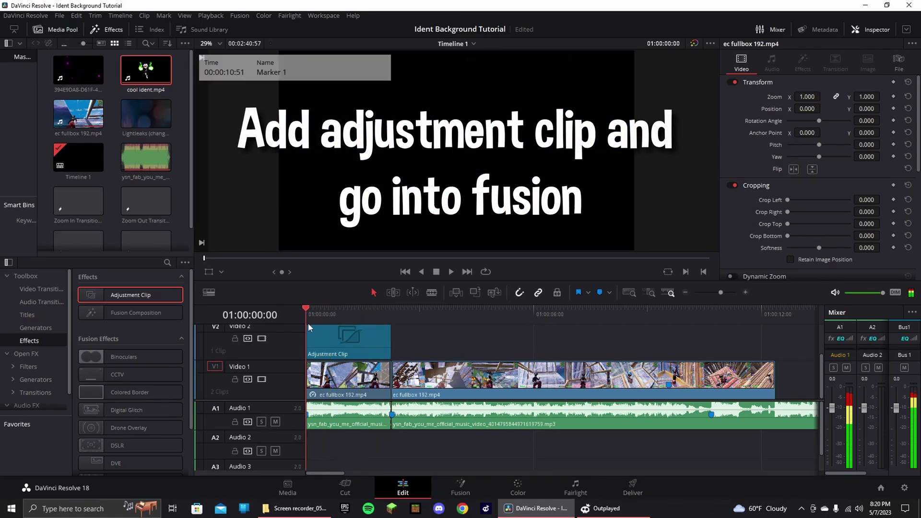
scroll(335, 346, up, 2)
Open the adjustment clip in the Fusion page
click(347, 377)
right_click(344, 378)
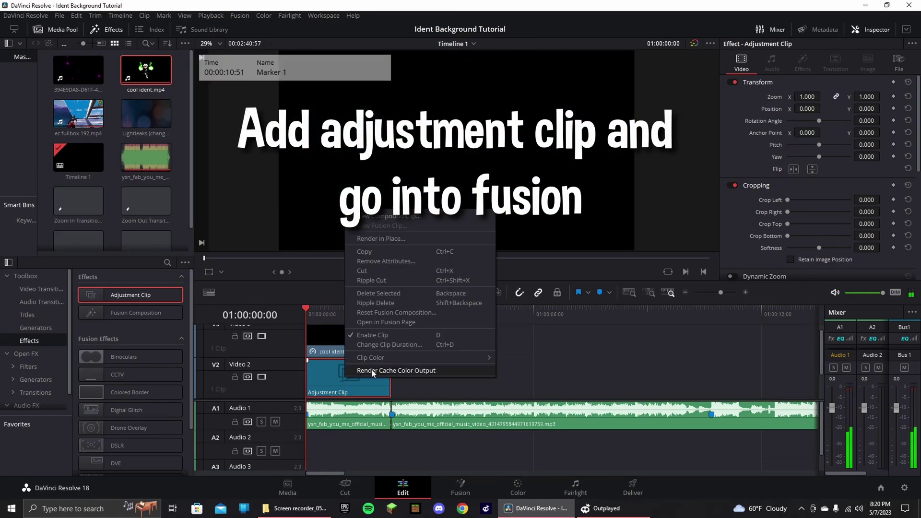
click(408, 322)
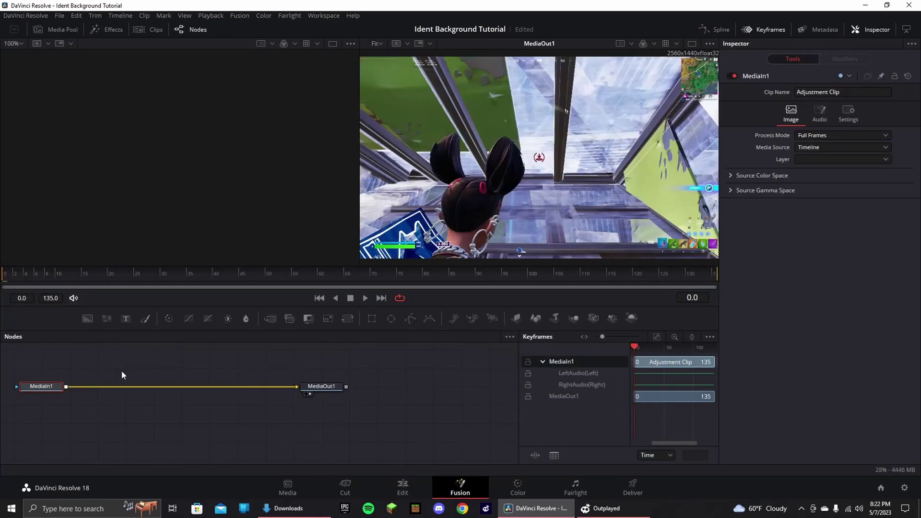
Disconnect MediaIn1 from MediaOut1 and place it at the start of the glow chain
click(191, 390)
key(Delete)
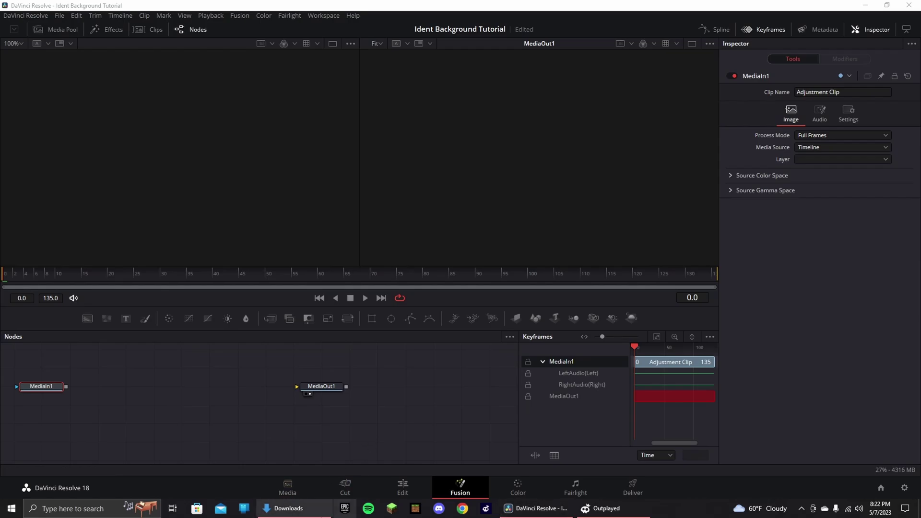
click(288, 508)
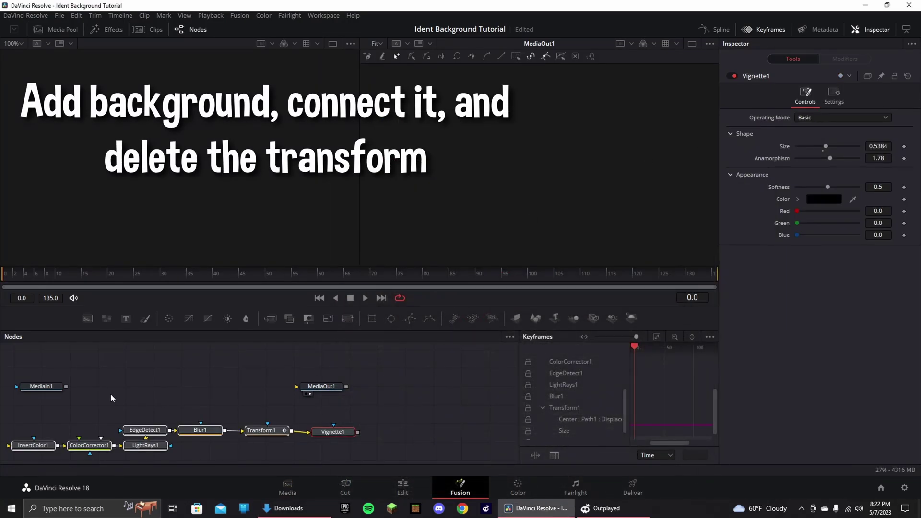
click(41, 386)
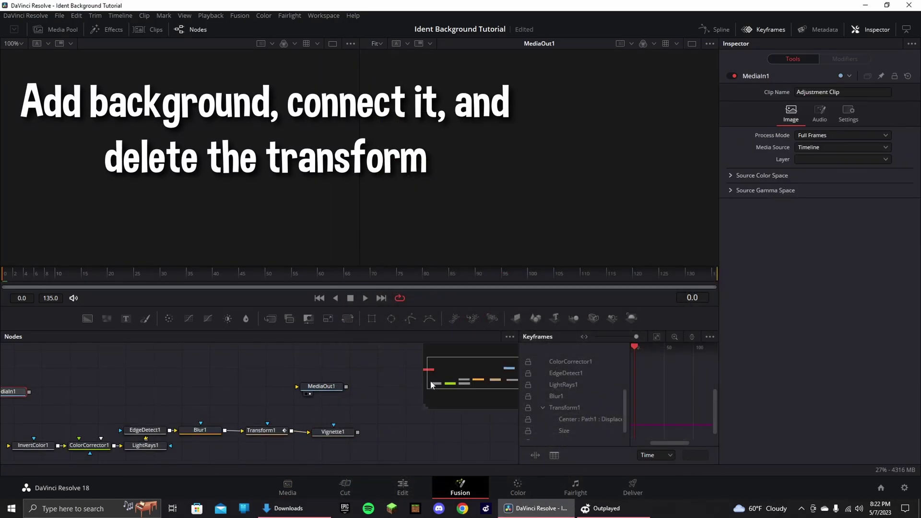
click(485, 378)
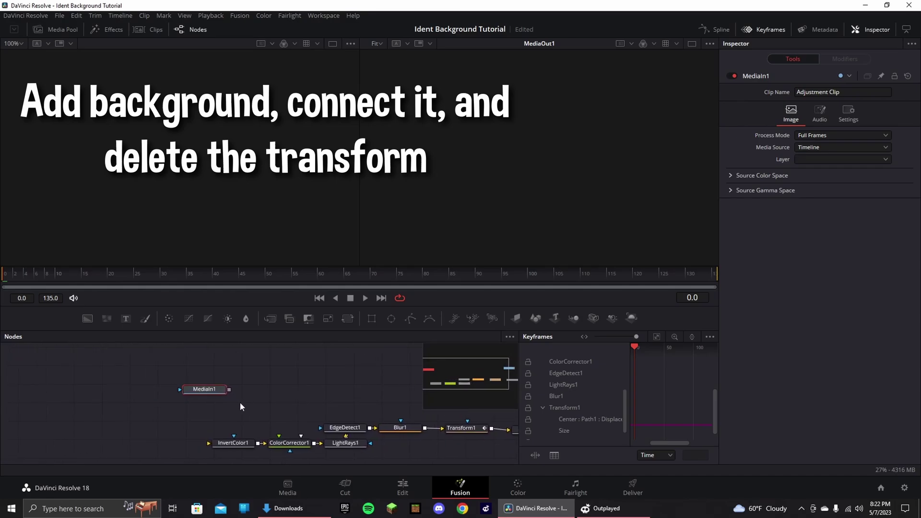
mouse_move(240, 402)
mouse_down()
mouse_move(164, 408)
mouse_move(233, 443)
mouse_up()
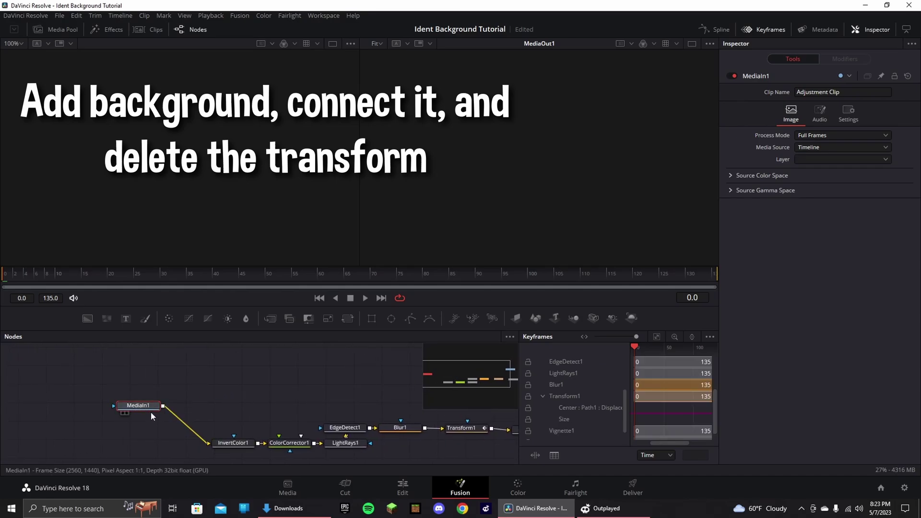
Wire MediaIn1 into InvertColor1 and Vignette1 into MediaOut1
drag(459, 383, 509, 378)
drag(286, 403, 379, 423)
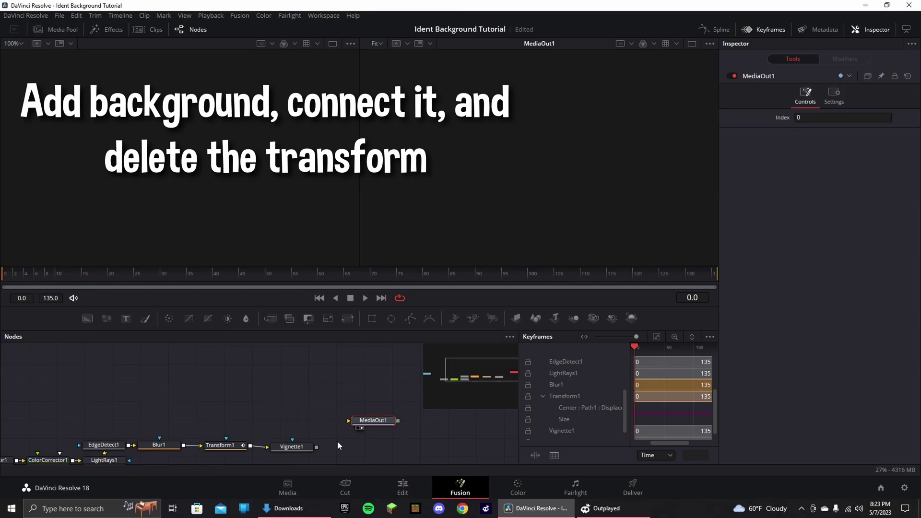
drag(316, 448, 348, 421)
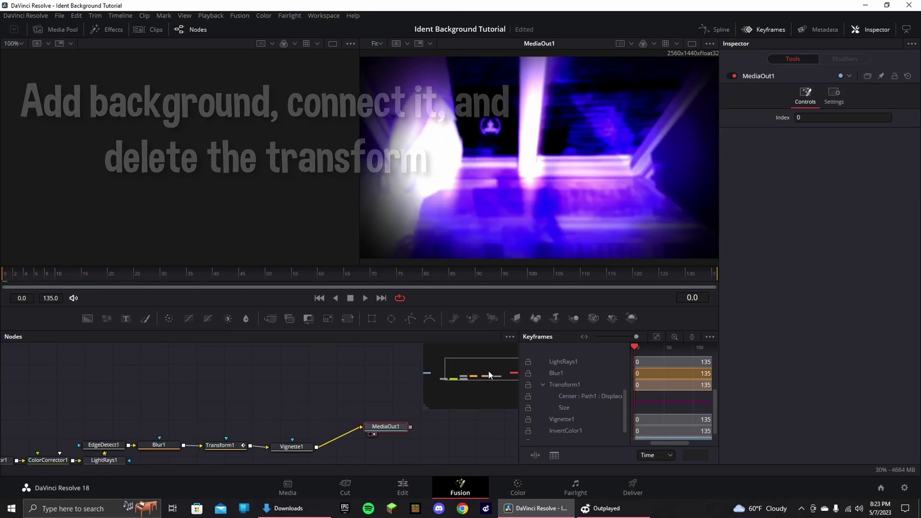
drag(485, 374, 465, 379)
Remove Transform1, check the Vignette1 and Blur1 settings, and return to the Edit page
click(379, 415)
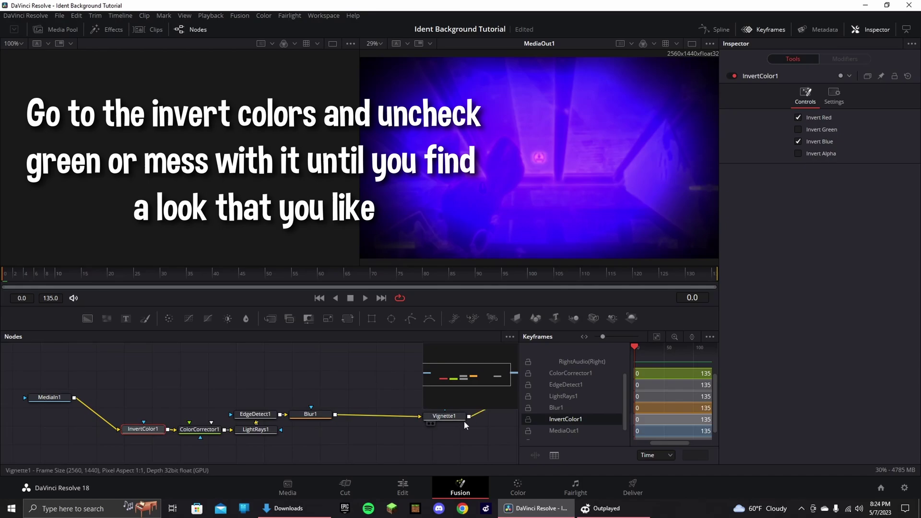
click(445, 420)
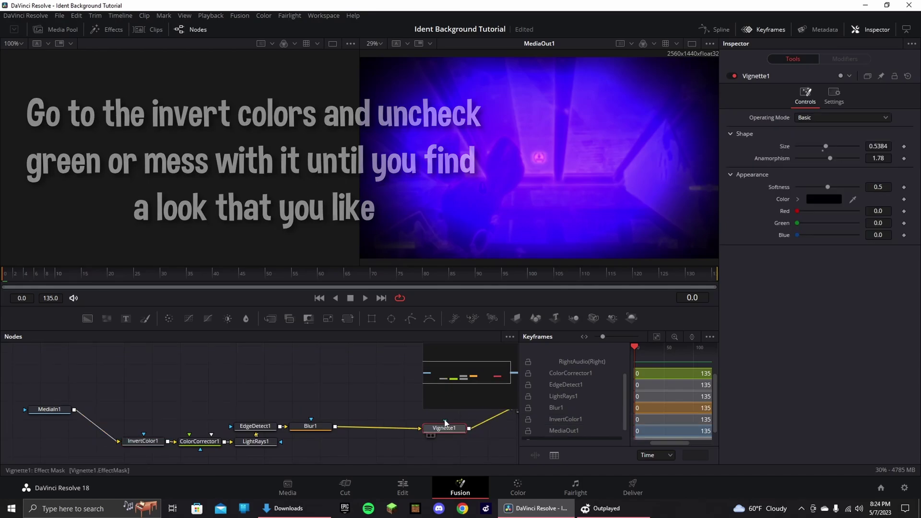
click(332, 426)
click(403, 487)
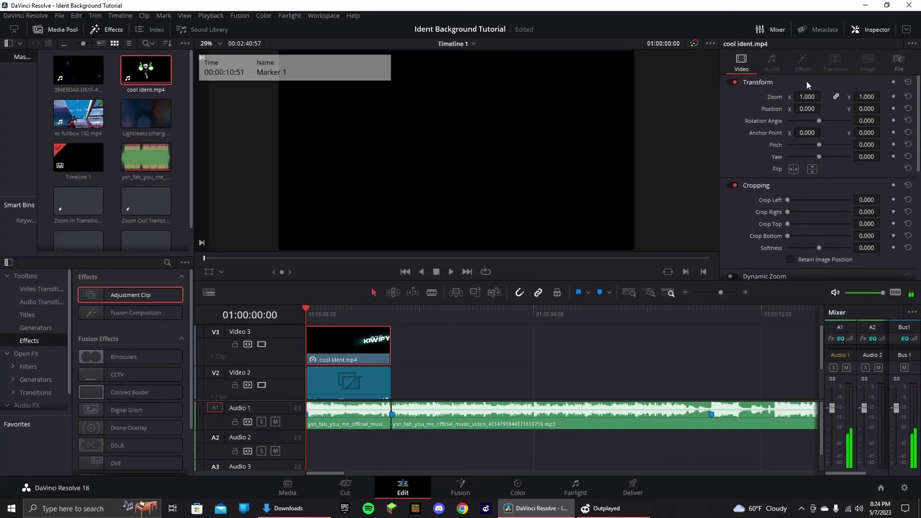
Set the cool ident.mp4 clip's Composite Mode to Add so it blends over the glow
scroll(772, 128, down, 5)
click(814, 190)
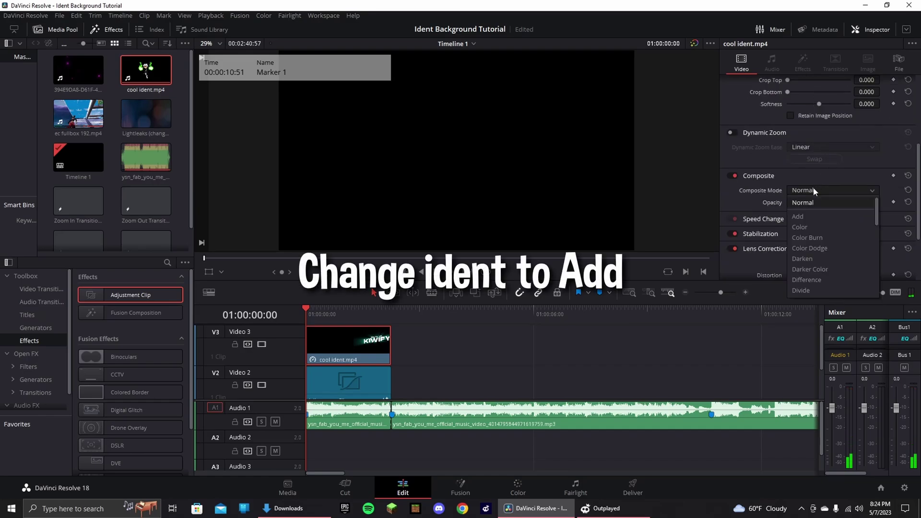
click(811, 217)
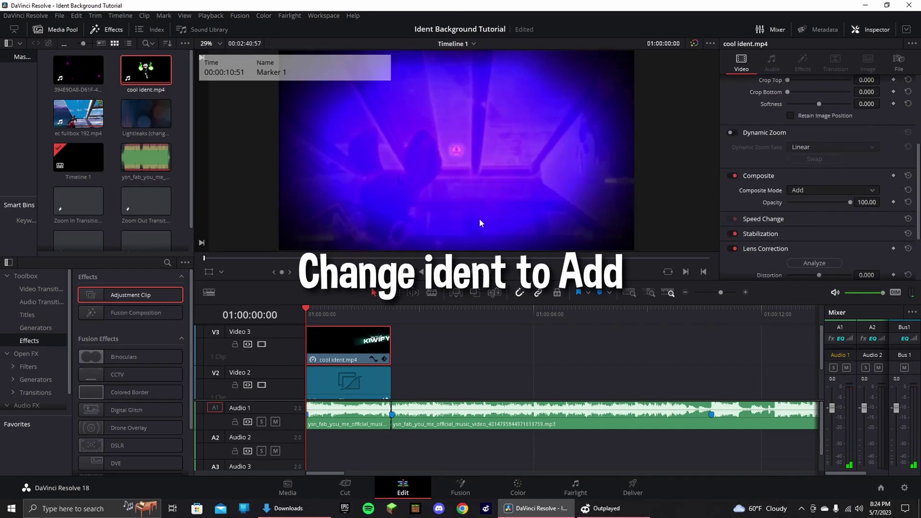
click(323, 377)
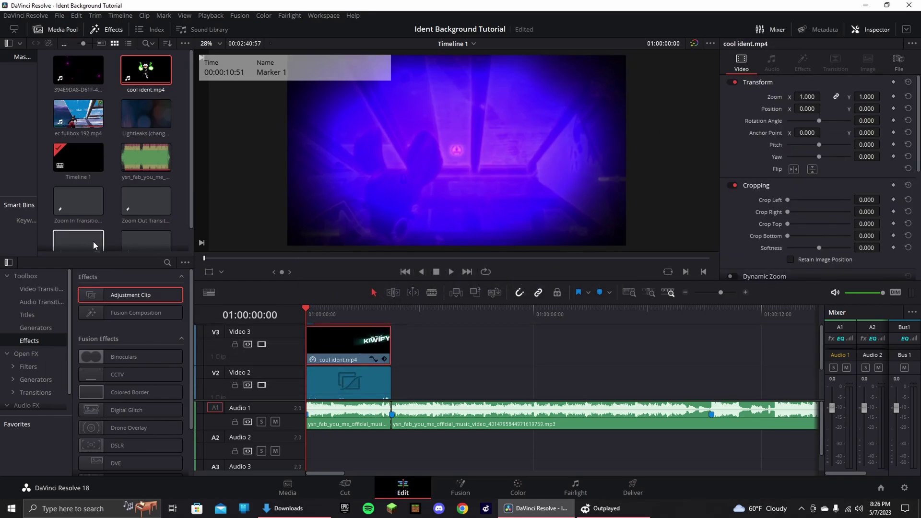
Place the sparkle clip at the timeline start on a new track, trimmed to end with the ident
drag(95, 87, 499, 344)
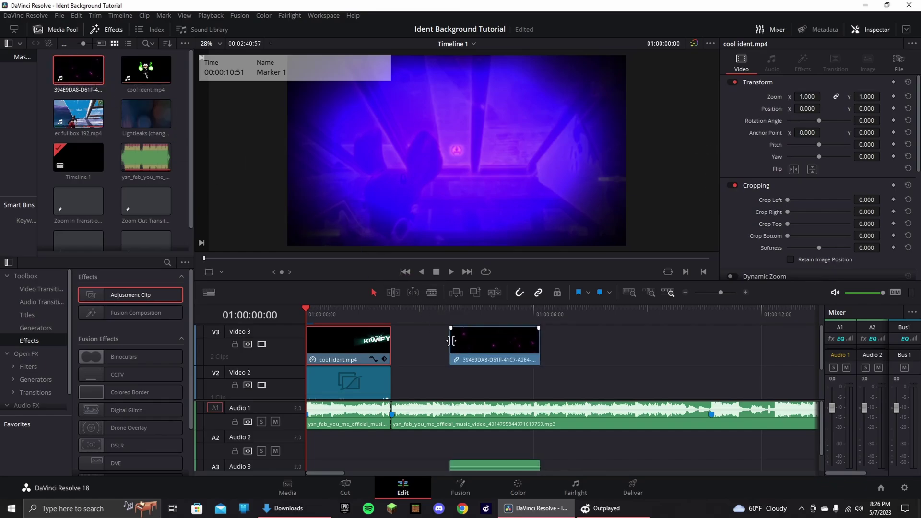
right_click(502, 343)
click(503, 354)
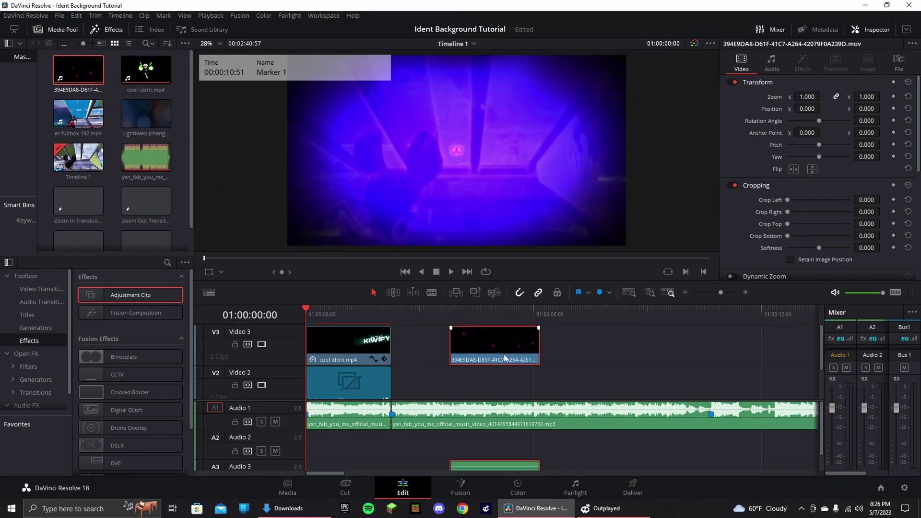
click(496, 463)
drag(475, 336, 335, 335)
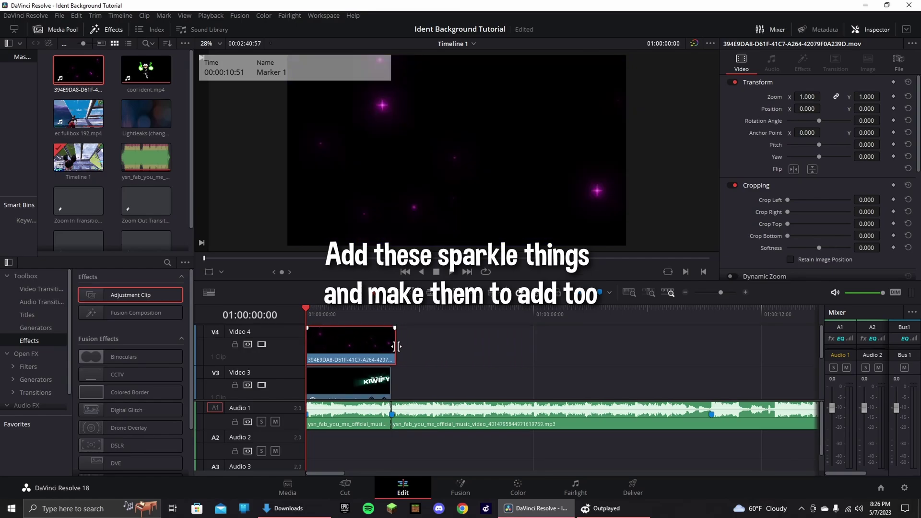
drag(395, 346, 391, 346)
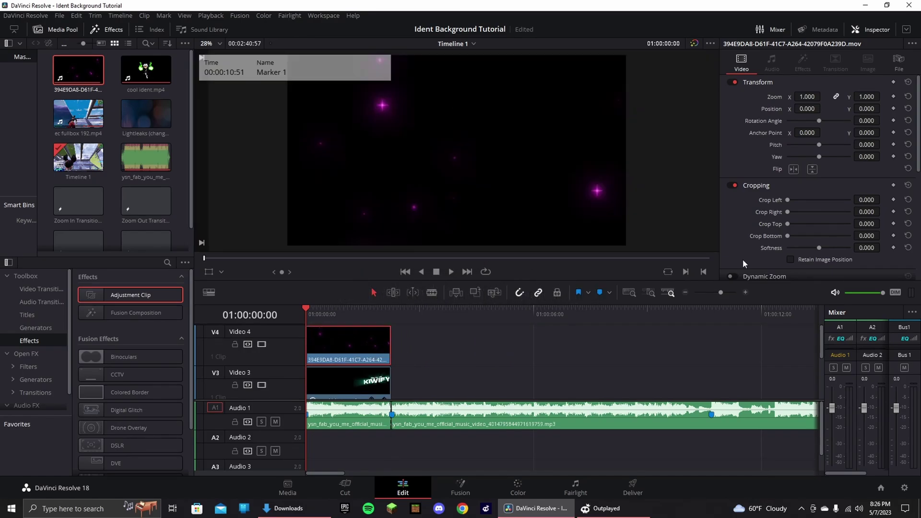
Set the sparkle clip's Composite Mode to Add and move the ident onto the top track
scroll(743, 259, down, 5)
click(801, 218)
click(799, 243)
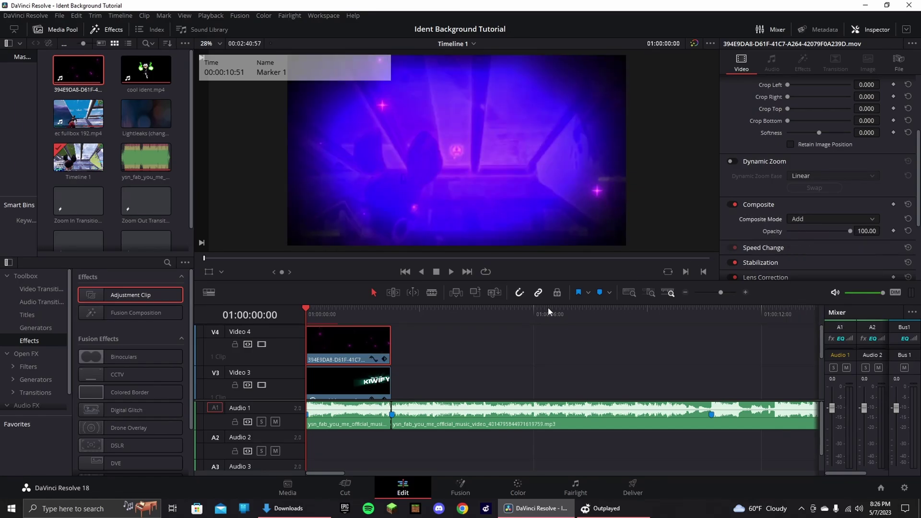
scroll(418, 367, down, 1)
mouse_move(326, 367)
mouse_down()
mouse_move(426, 367)
mouse_move(311, 347)
mouse_up()
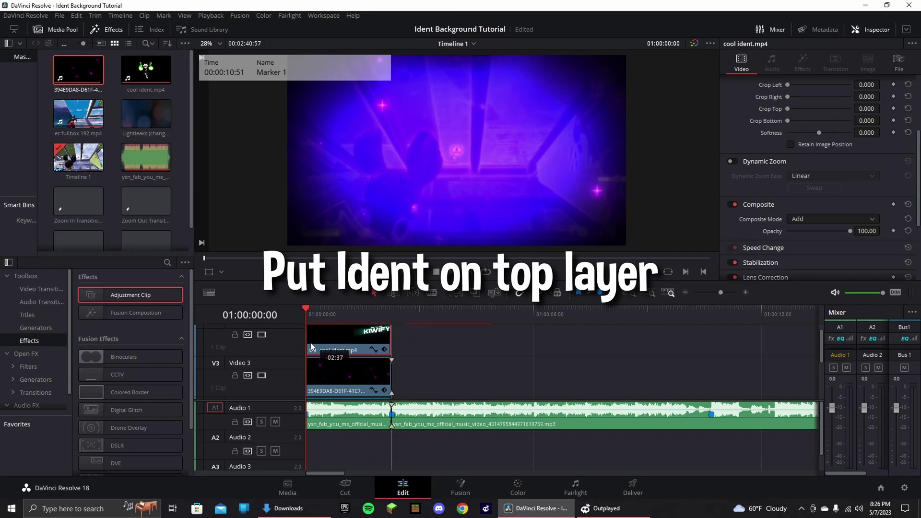
Play and scrub through the ident section to preview the layered sparkles, then return to start
key(space)
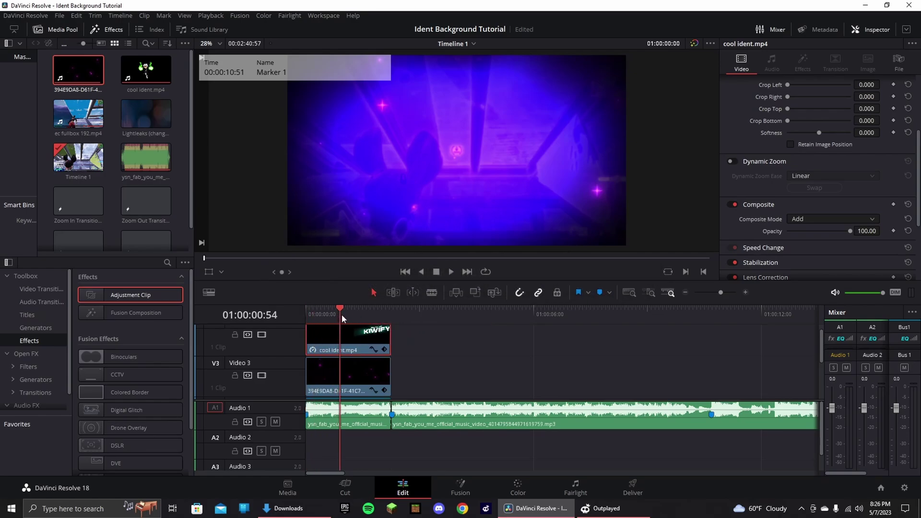
drag(324, 314, 356, 316)
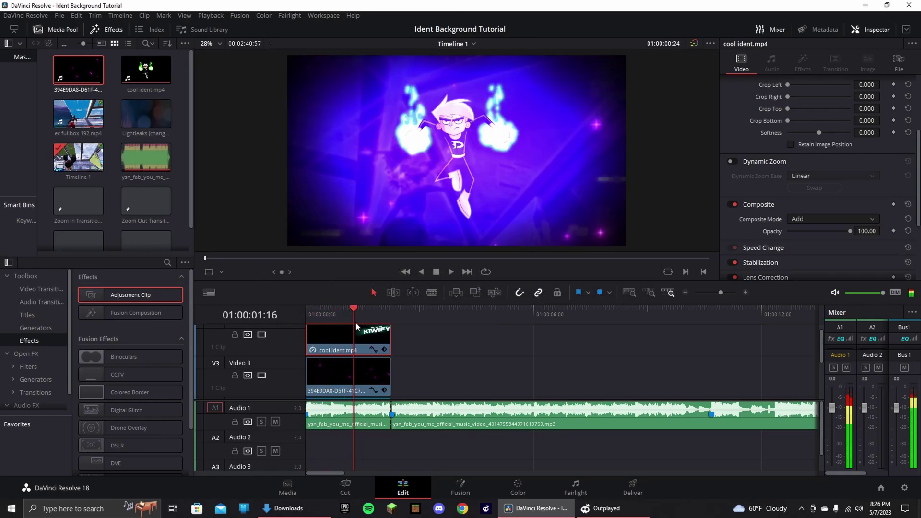
key(Home)
scroll(349, 367, down, 4)
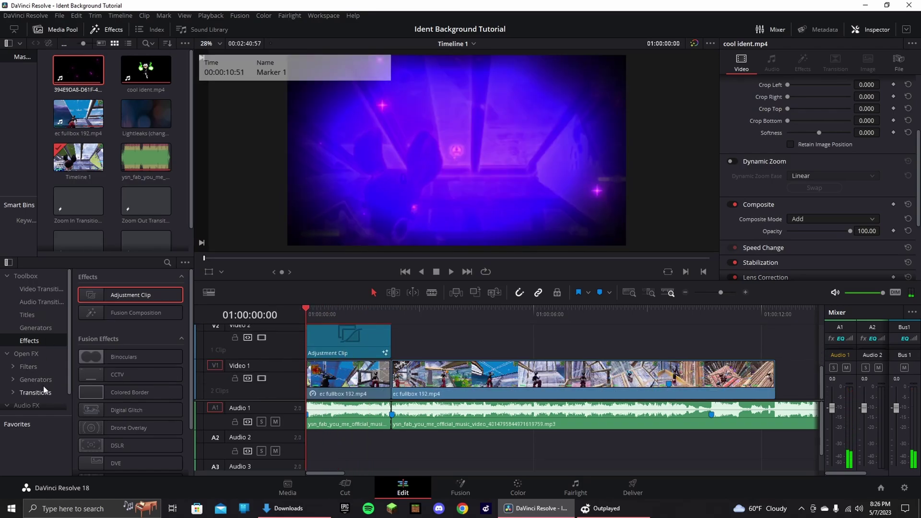
Apply Reverb to the song's opening section, enlarging the room and setting reverb time to 1450 ms
click(33, 404)
scroll(144, 374, down, 5)
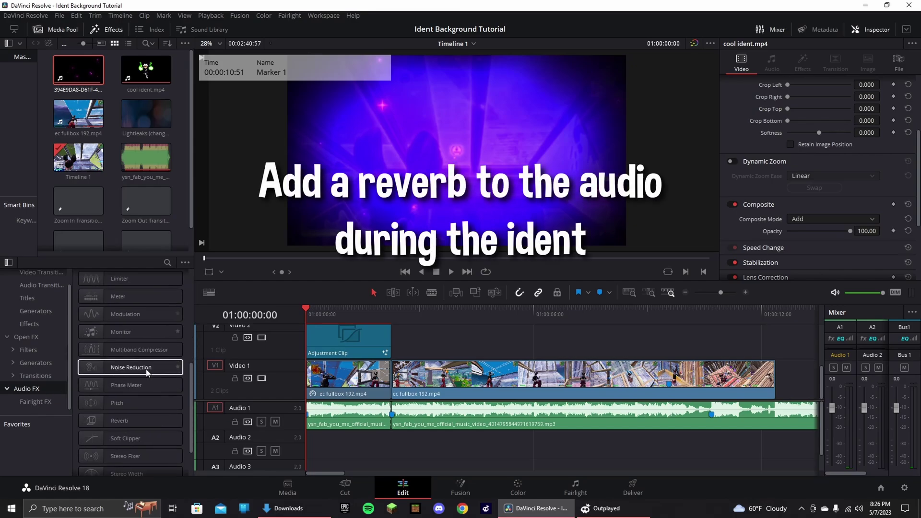
scroll(144, 372, down, 3)
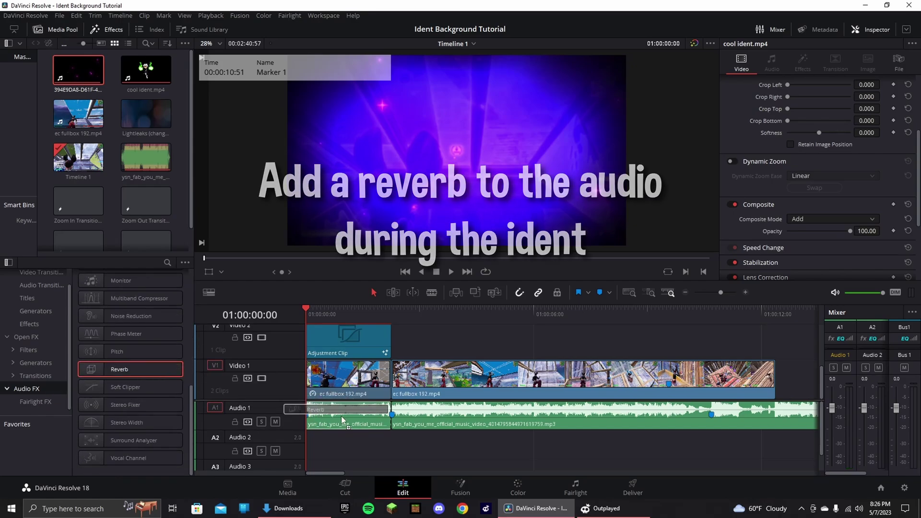
drag(272, 395, 341, 416)
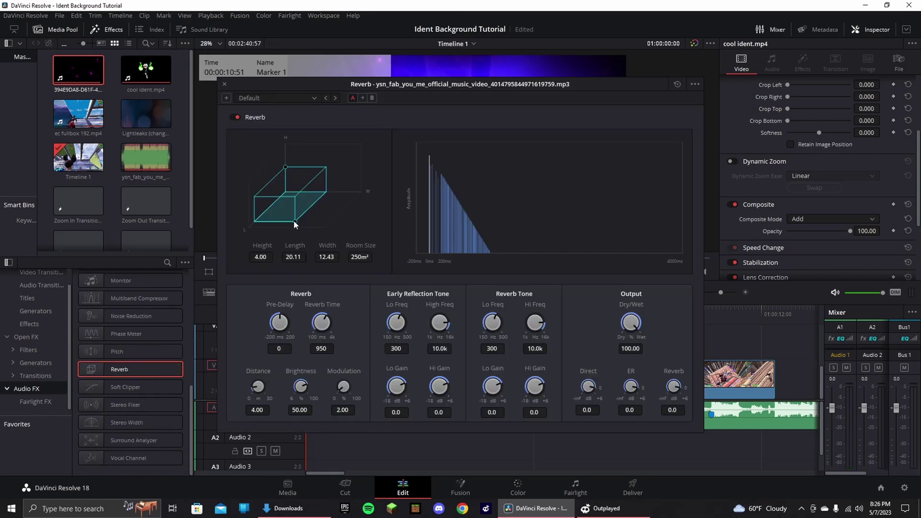
mouse_move(294, 221)
mouse_down()
mouse_move(319, 214)
mouse_move(315, 204)
mouse_up()
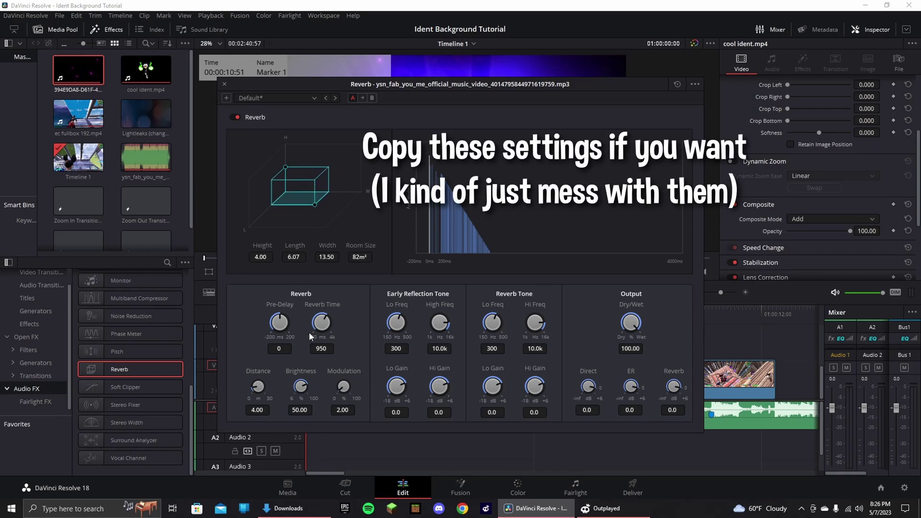
drag(309, 332, 339, 330)
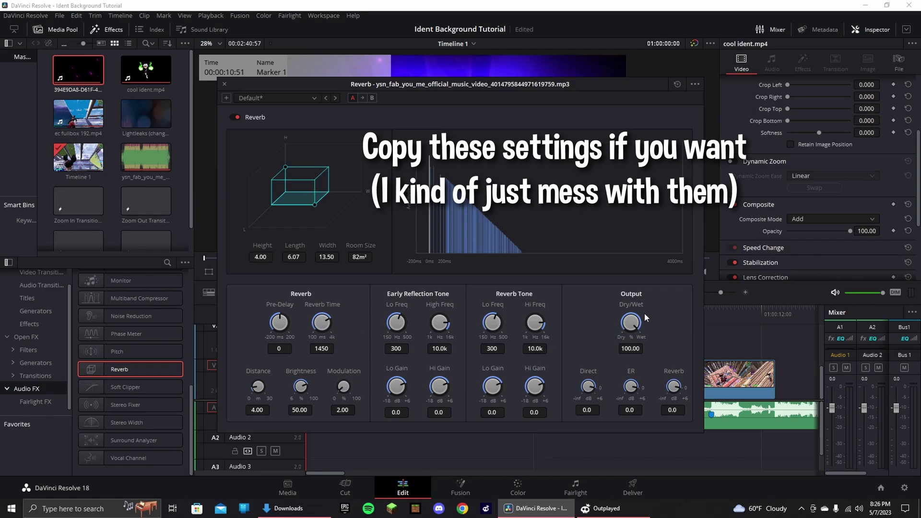
Reduce the reverb's wet mix to 71.14 and lower that section's volume to -9.40 dB
drag(616, 286, 606, 278)
click(224, 84)
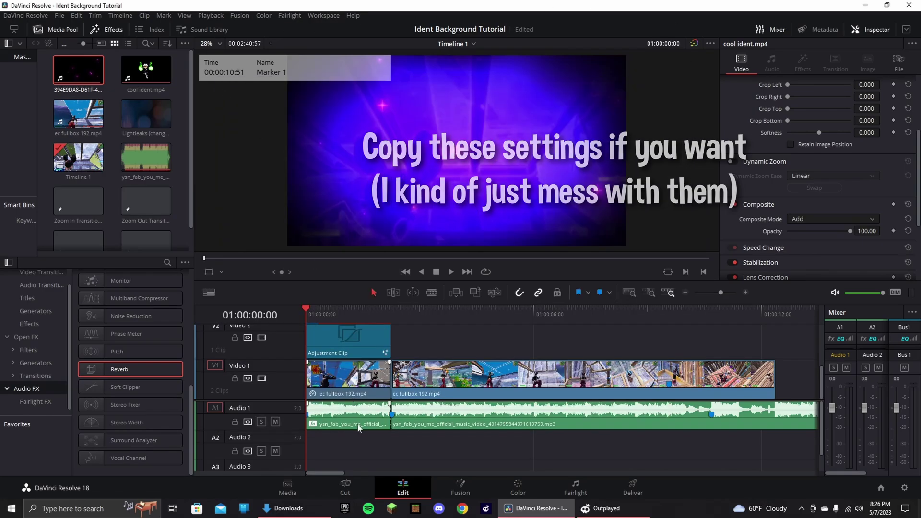
drag(867, 96, 854, 97)
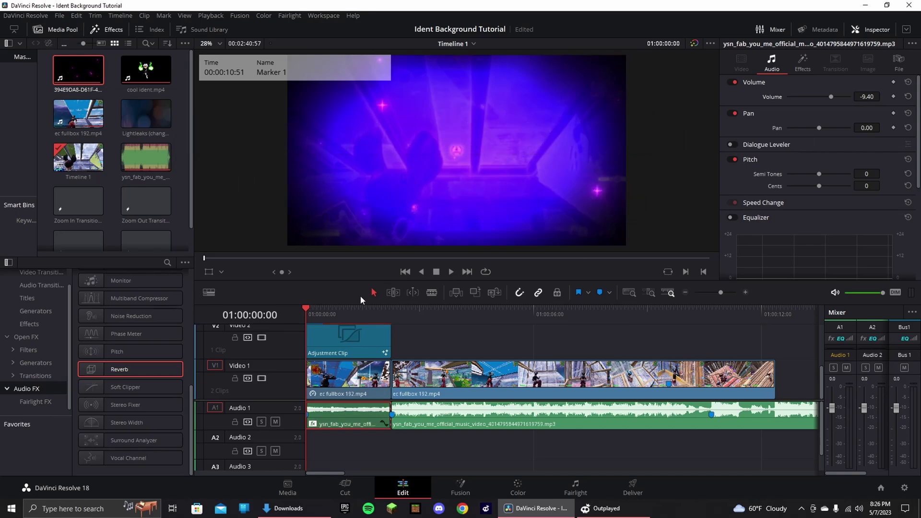
Drop the Zoom In Transition onto the timeline and play back the finished KIWIFY ident edit
key(space)
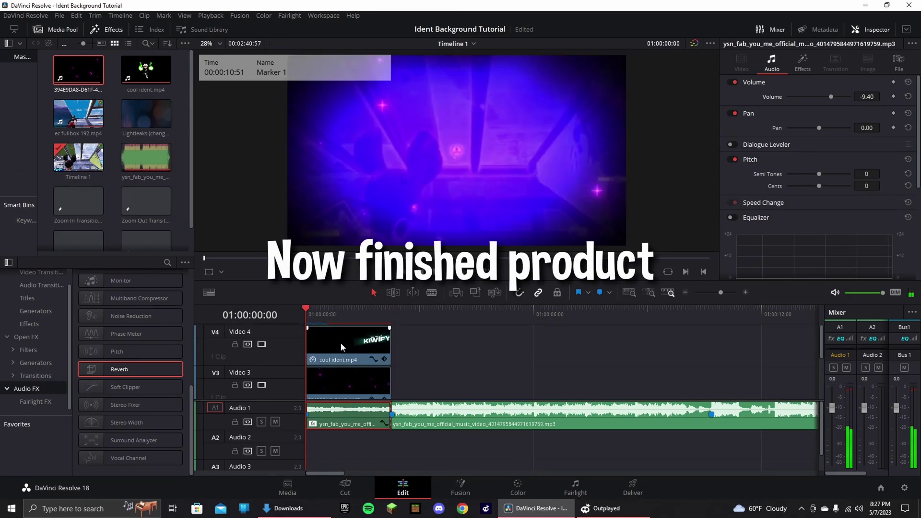
scroll(91, 173, down, 1)
drag(77, 182, 446, 338)
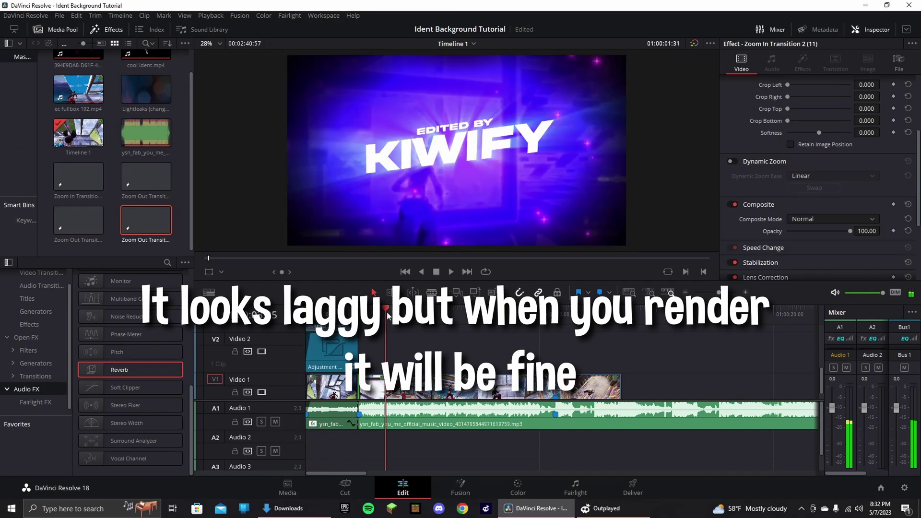
click(451, 271)
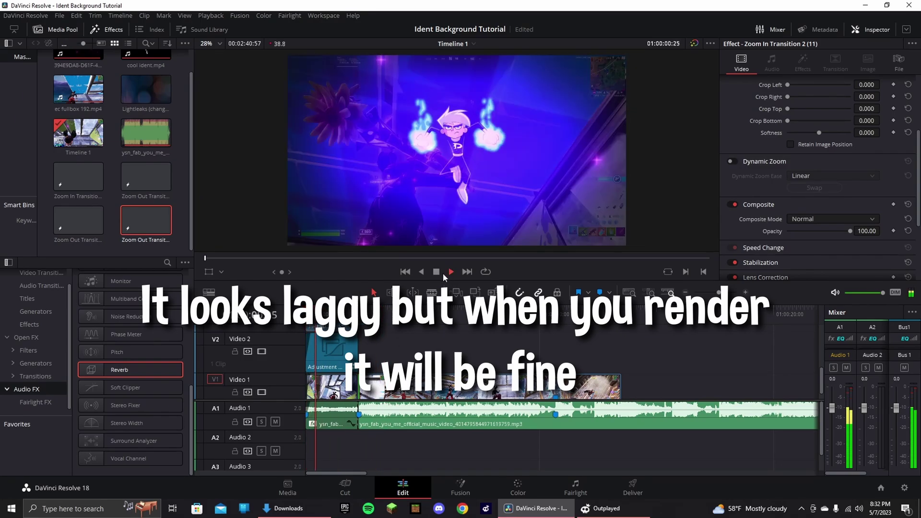